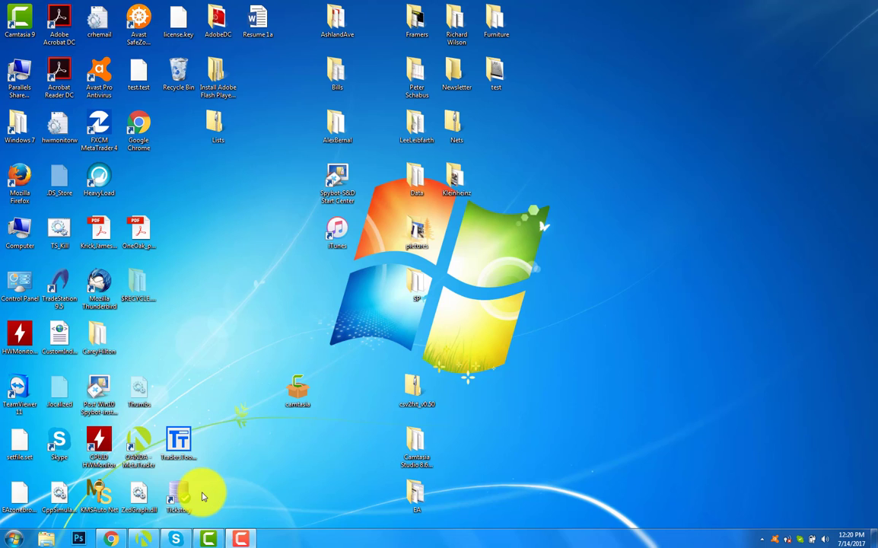
Switch to the OANDA MetaTrader 4 terminal and hide the Market Watch so the Navigator tree has the full height
{"action": "left_click", "coordinate": [149, 538]}
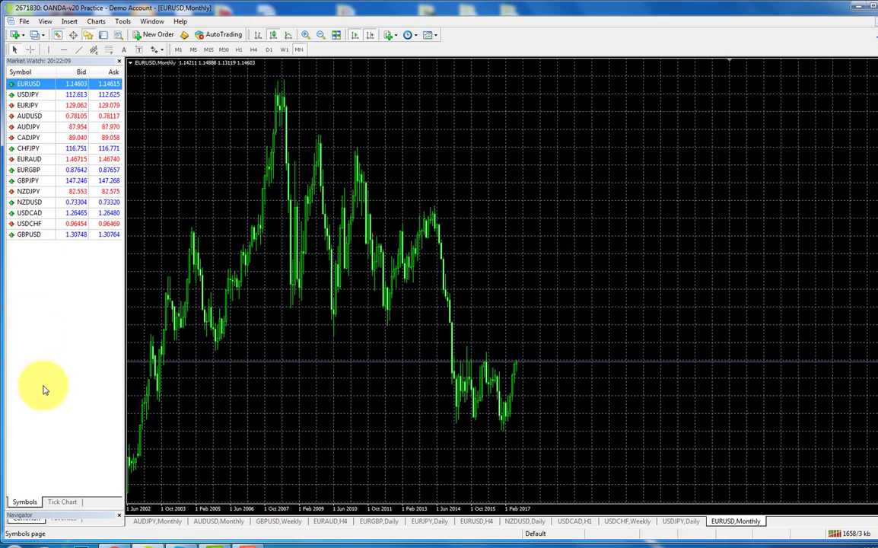
{"action": "left_click_drag", "start_coordinate": [97, 513], "coordinate": [96, 395]}
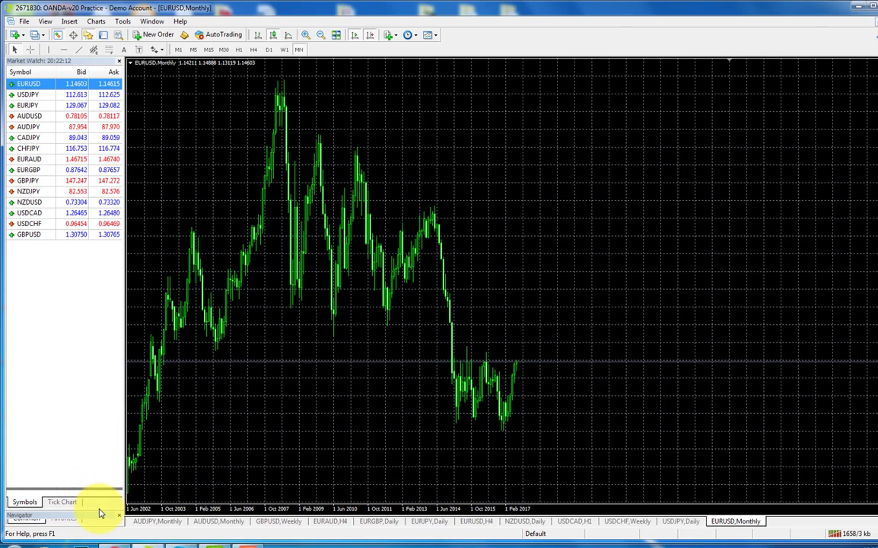
{"action": "key", "text": "ctrl+m"}
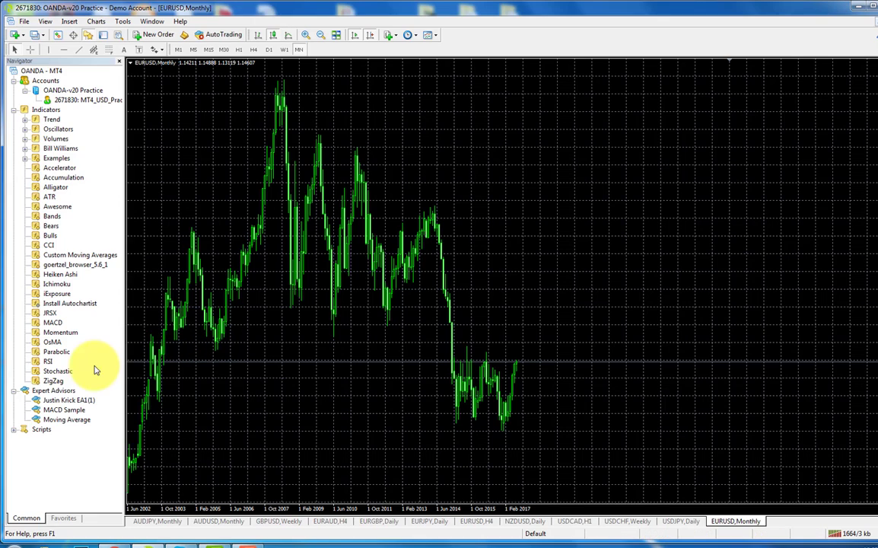
Attach the first custom expert advisor in the list to the EURUSD monthly chart
{"action": "left_click", "coordinate": [67, 400]}
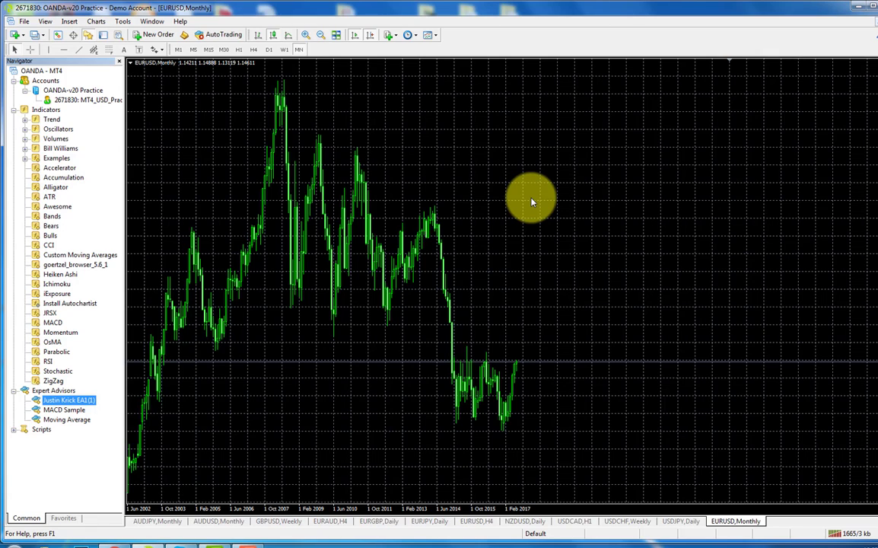
{"action": "left_click_drag", "start_coordinate": [532, 201], "coordinate": [431, 216]}
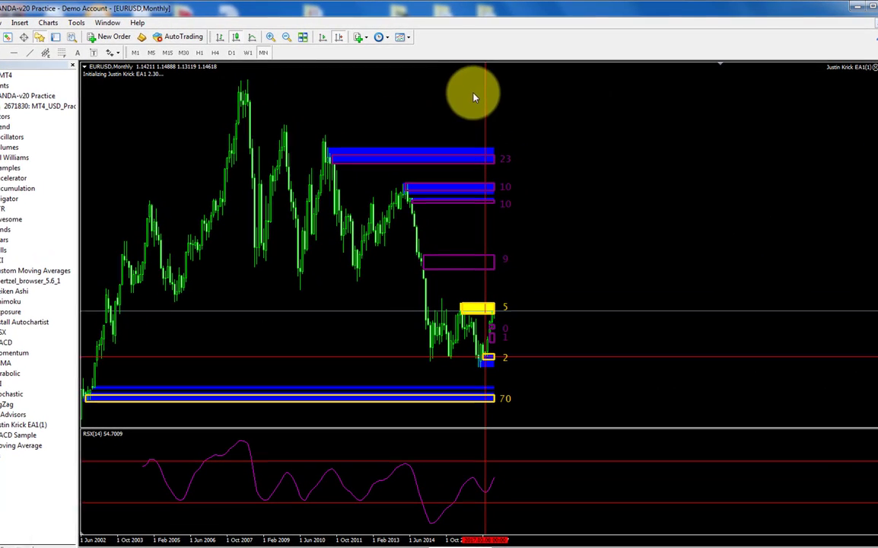
Delete the leftover red vertical line and the red horizontal line from the EURUSD monthly price chart
{"action": "right_click", "coordinate": [485, 109]}
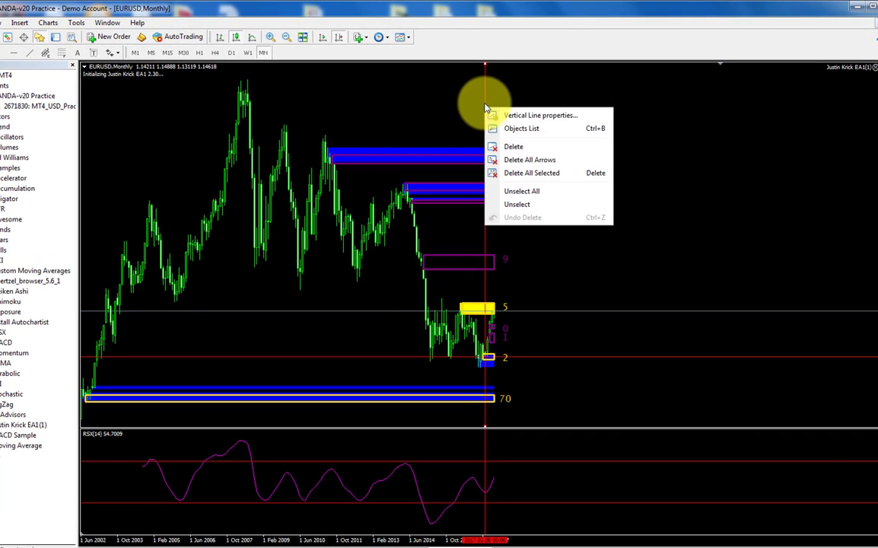
{"action": "left_click", "coordinate": [528, 147]}
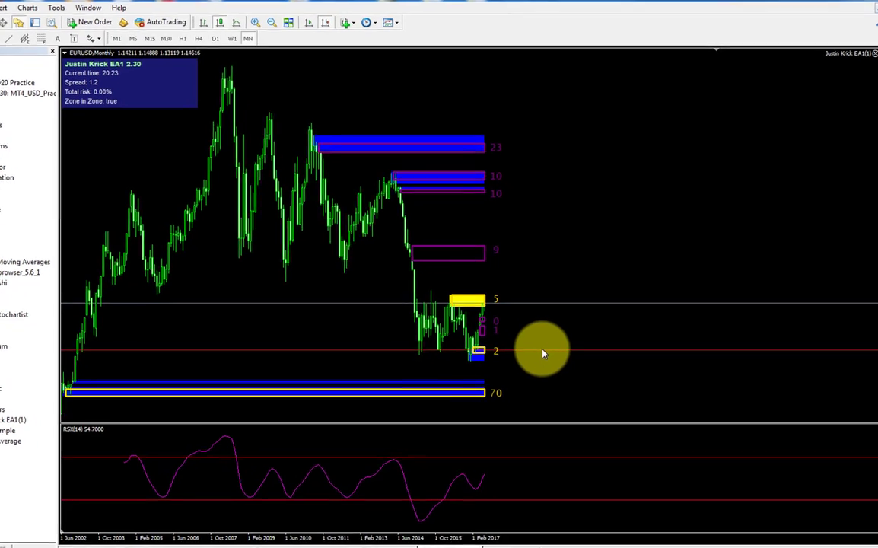
{"action": "right_click", "coordinate": [544, 352]}
{"action": "left_click", "coordinate": [583, 392]}
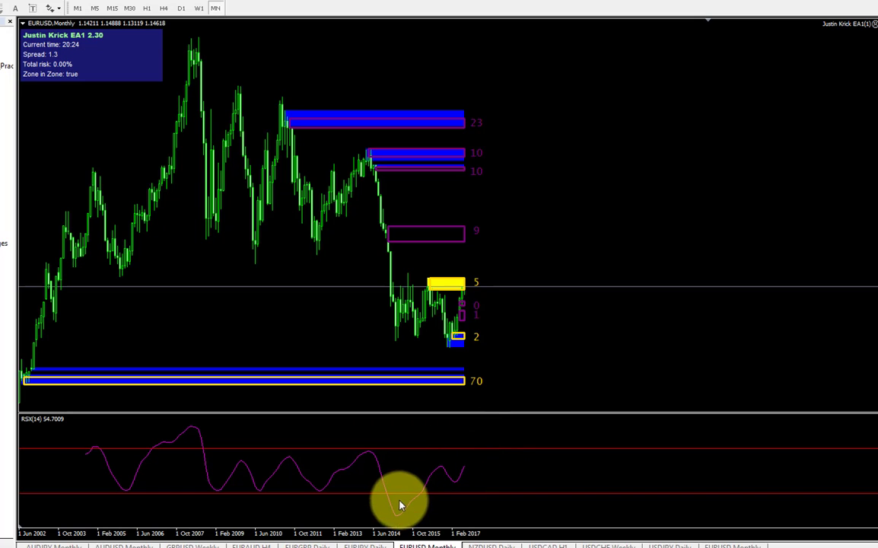
Switch the EURUSD chart from the monthly to the weekly timeframe
{"action": "mouse_move", "coordinate": [397, 521]}
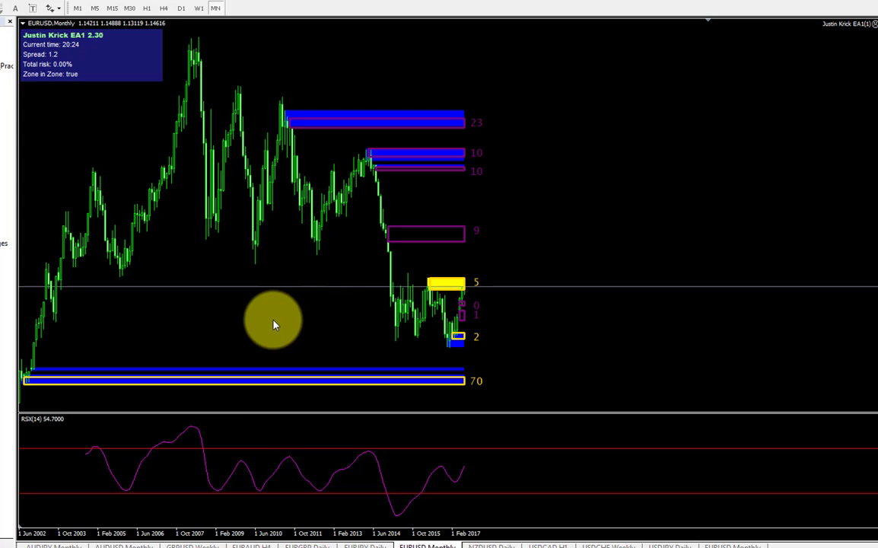
{"action": "left_click", "coordinate": [199, 8]}
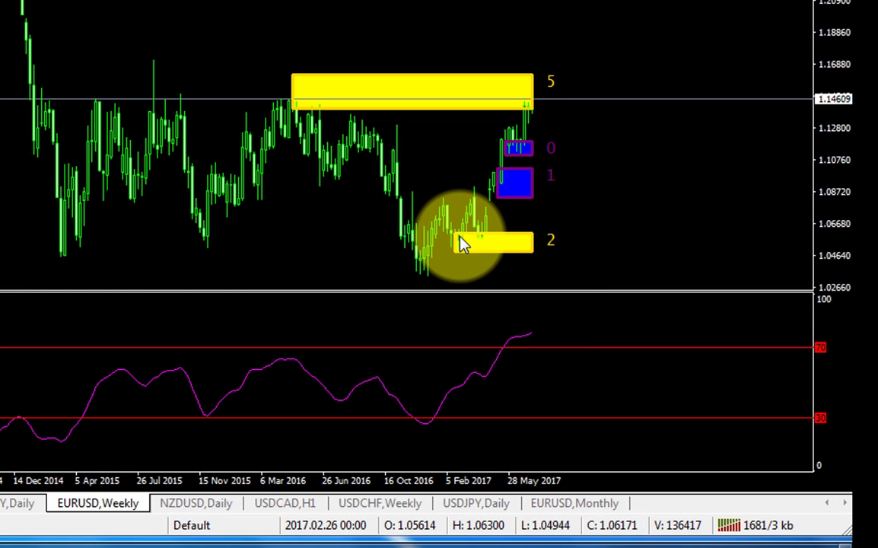
Measure the weekly price move from the 9 April 2017 candle at zone 2's upper edge to the current price at zone 5
{"action": "mouse_move", "coordinate": [462, 243]}
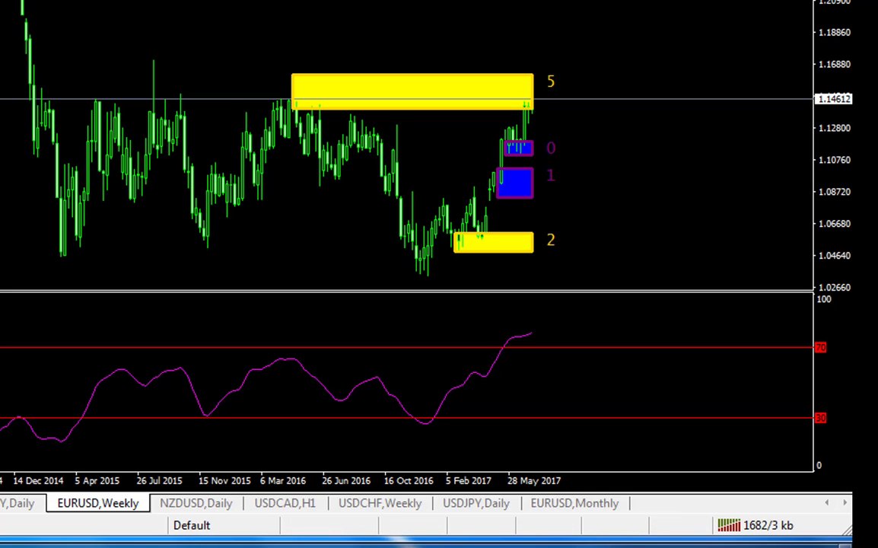
{"action": "mouse_move", "coordinate": [472, 210]}
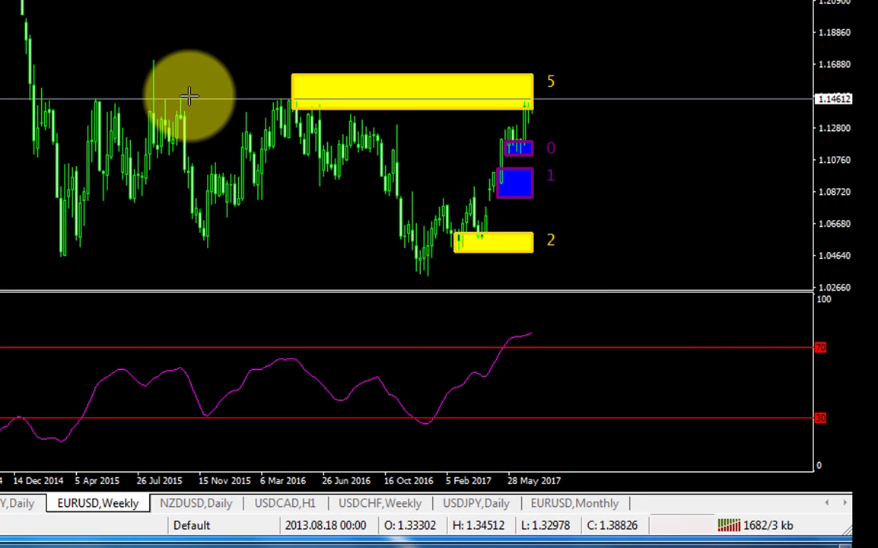
{"action": "middle_click", "coordinate": [412, 235]}
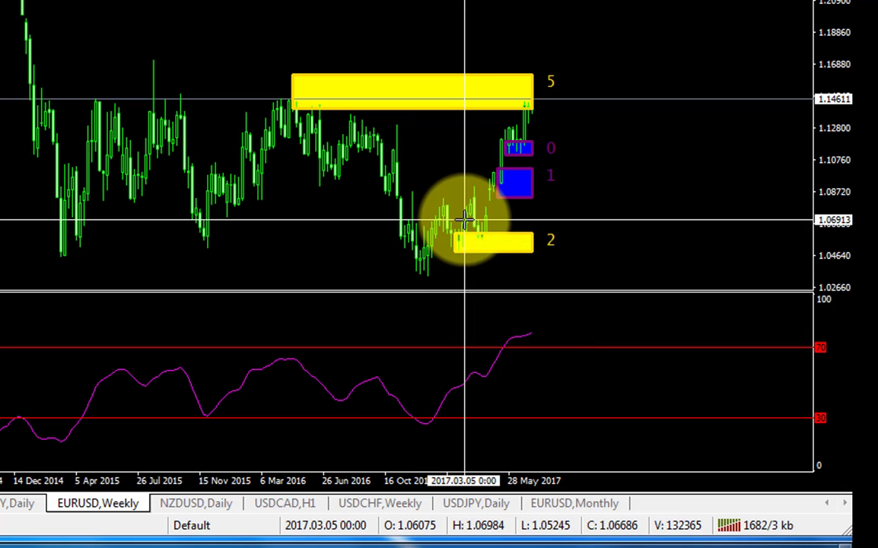
{"action": "mouse_move", "coordinate": [471, 199]}
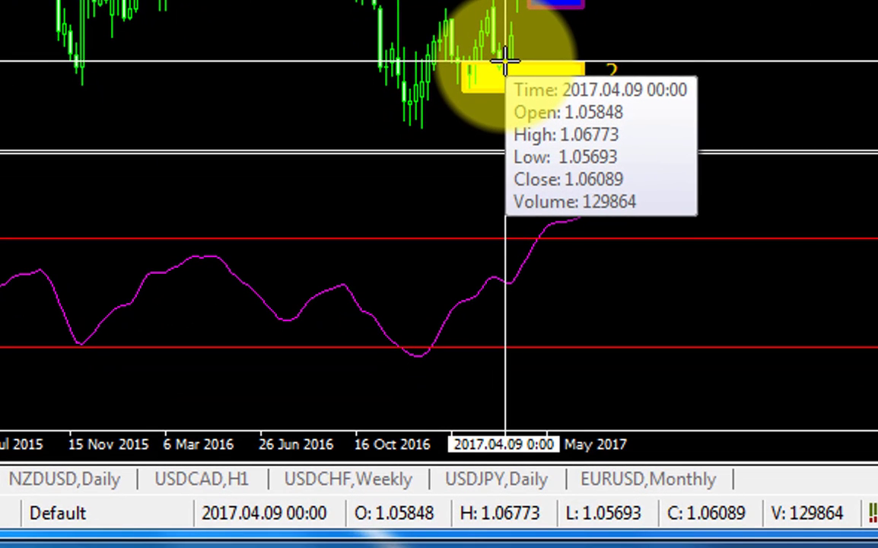
{"action": "left_click_drag", "start_coordinate": [506, 61], "coordinate": [499, 98]}
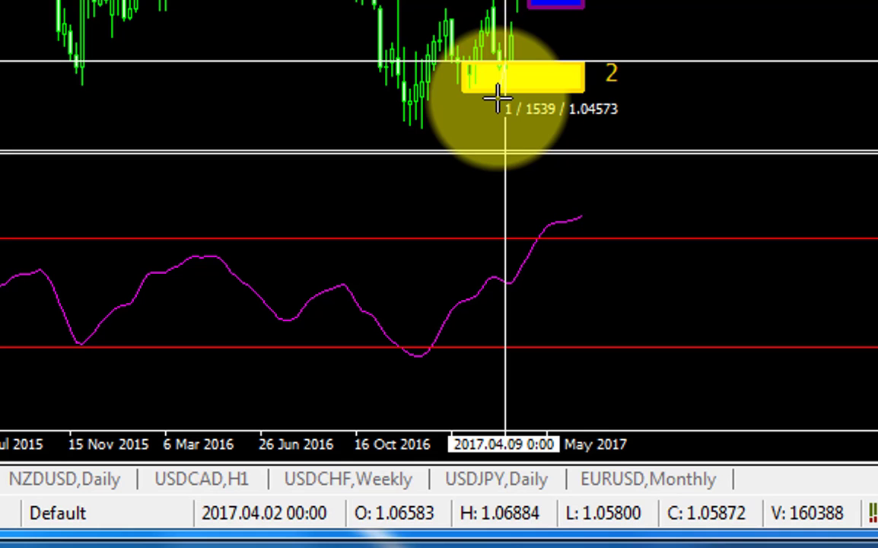
{"action": "left_click_drag", "start_coordinate": [498, 97], "coordinate": [659, 67]}
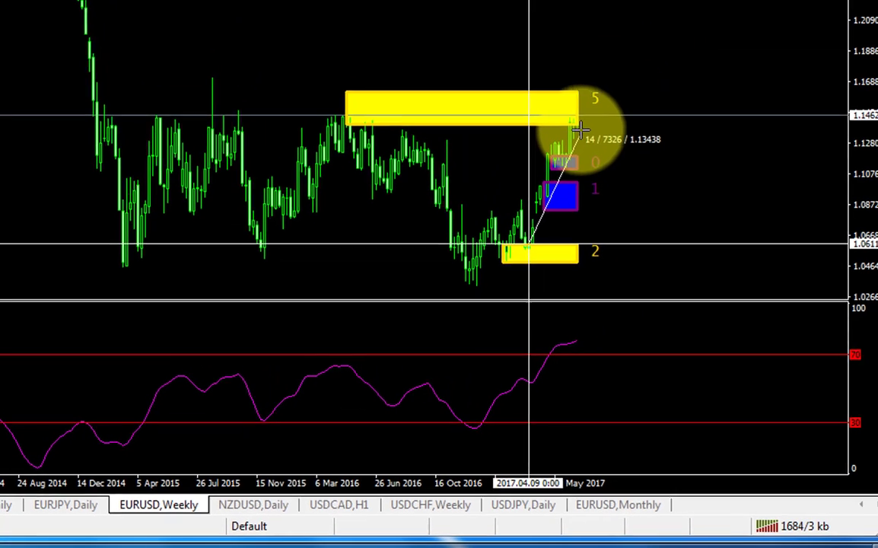
{"action": "mouse_move", "coordinate": [580, 131]}
{"action": "left_mouse_down"}
{"action": "mouse_move", "coordinate": [580, 114]}
{"action": "mouse_move", "coordinate": [568, 155]}
{"action": "mouse_move", "coordinate": [572, 120]}
{"action": "left_mouse_up"}
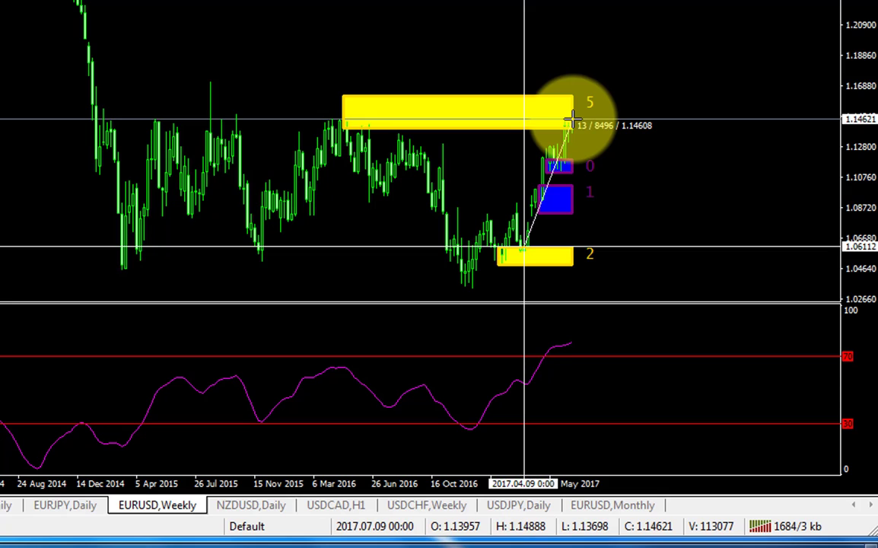
{"action": "left_click_drag", "start_coordinate": [572, 120], "coordinate": [573, 119]}
{"action": "mouse_move", "coordinate": [572, 120]}
{"action": "left_mouse_down"}
{"action": "mouse_move", "coordinate": [543, 172]}
{"action": "mouse_move", "coordinate": [518, 273]}
{"action": "mouse_move", "coordinate": [570, 118]}
{"action": "left_mouse_up"}
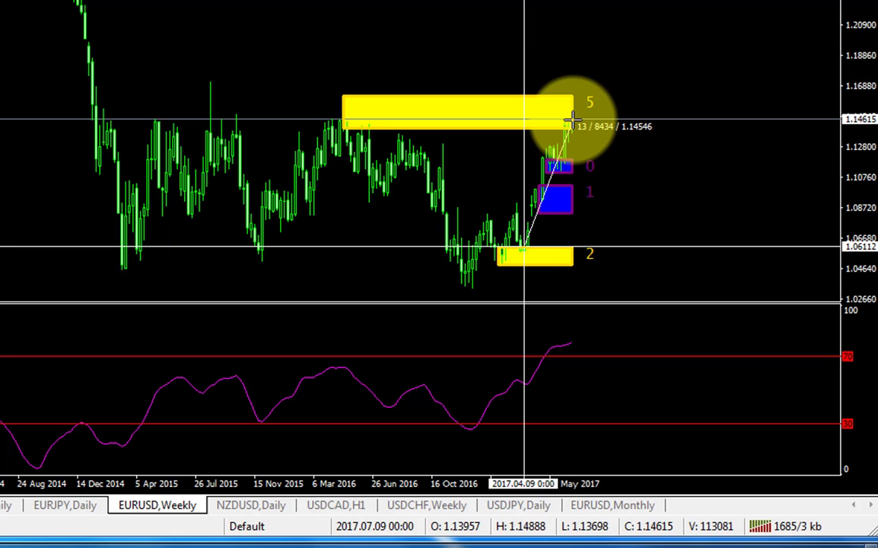
{"action": "left_click_drag", "start_coordinate": [570, 120], "coordinate": [569, 122]}
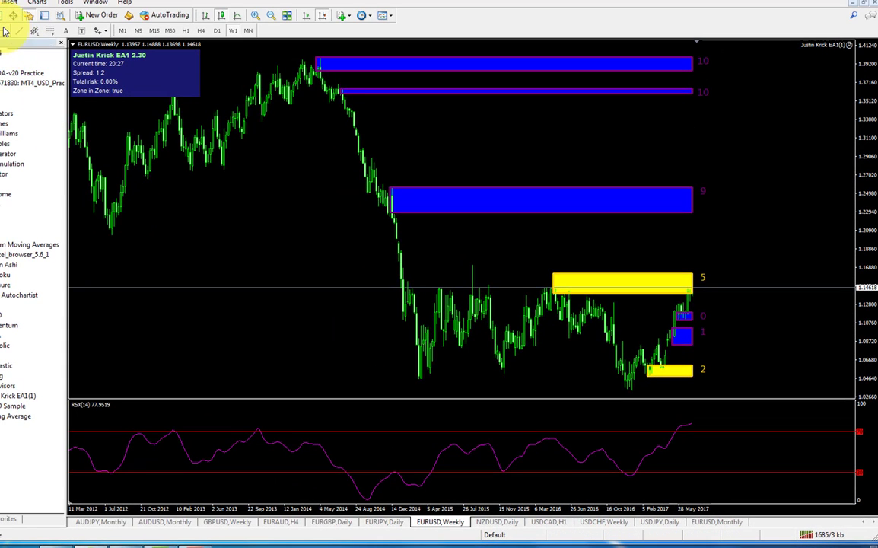
Mark the weekly zone 2 entry with a horizontal line at about 1.0623 and a vertical line at 2 April 2017
{"action": "left_click_drag", "start_coordinate": [718, 360], "coordinate": [723, 366]}
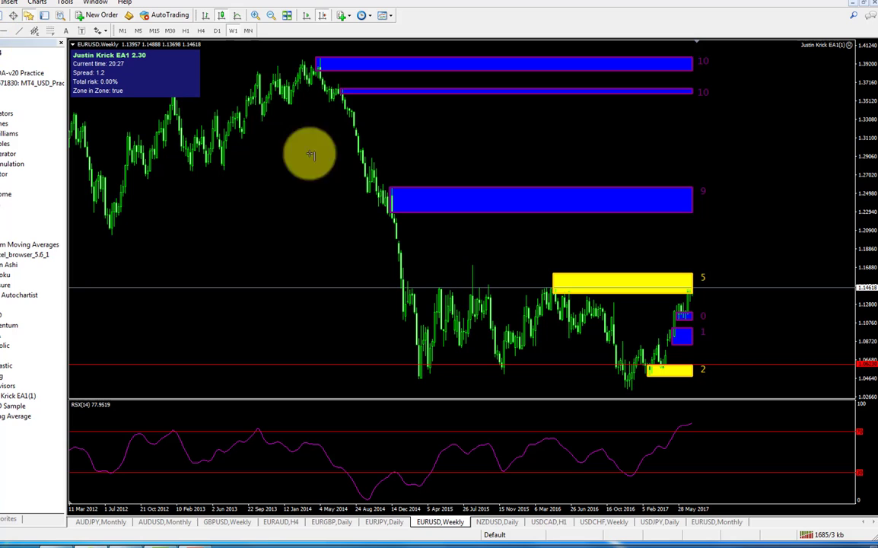
{"action": "left_click_drag", "start_coordinate": [630, 234], "coordinate": [662, 237]}
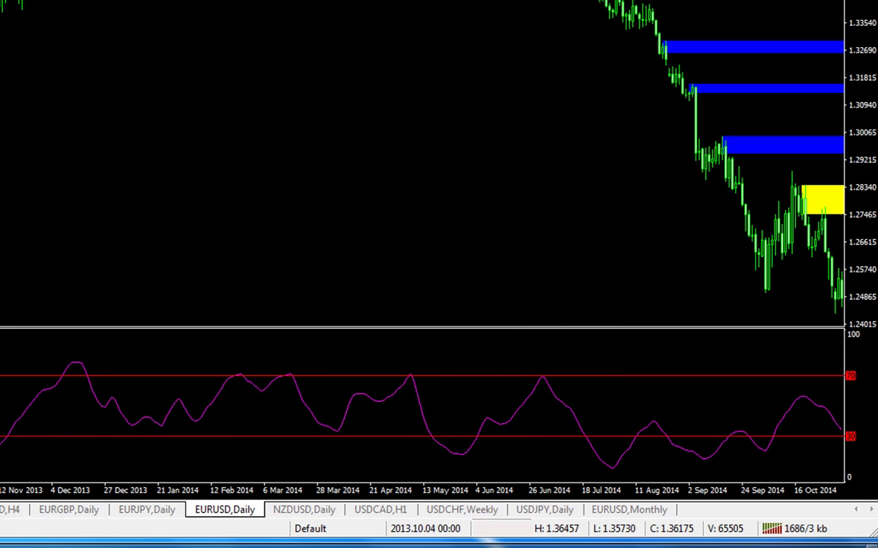
Show the latest bars on the EURUSD daily chart and add a second horizontal line at about 1.0479, just below zone 2
{"action": "key", "text": "End"}
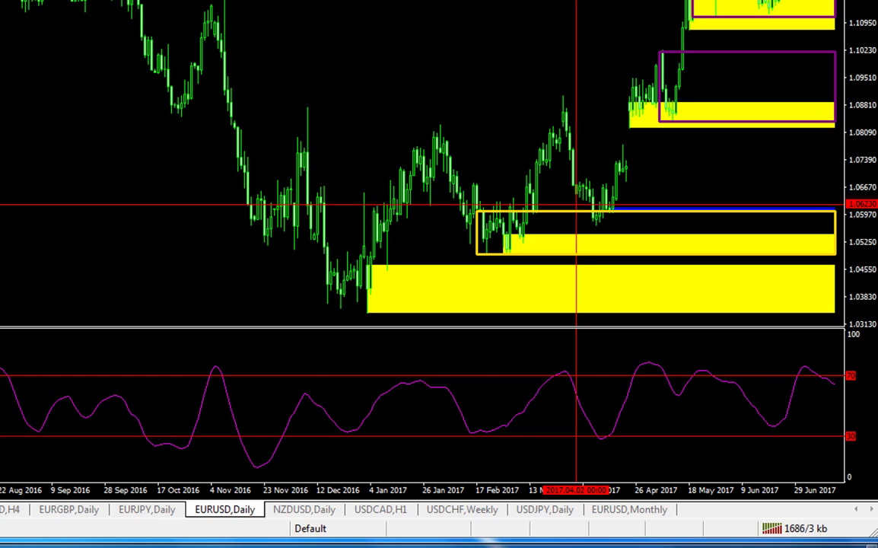
{"action": "left_click_drag", "start_coordinate": [685, 191], "coordinate": [453, 190]}
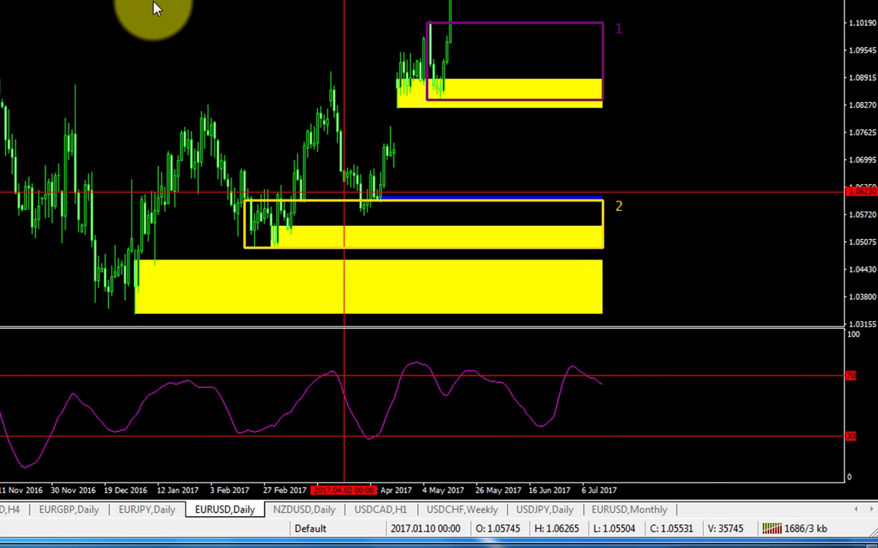
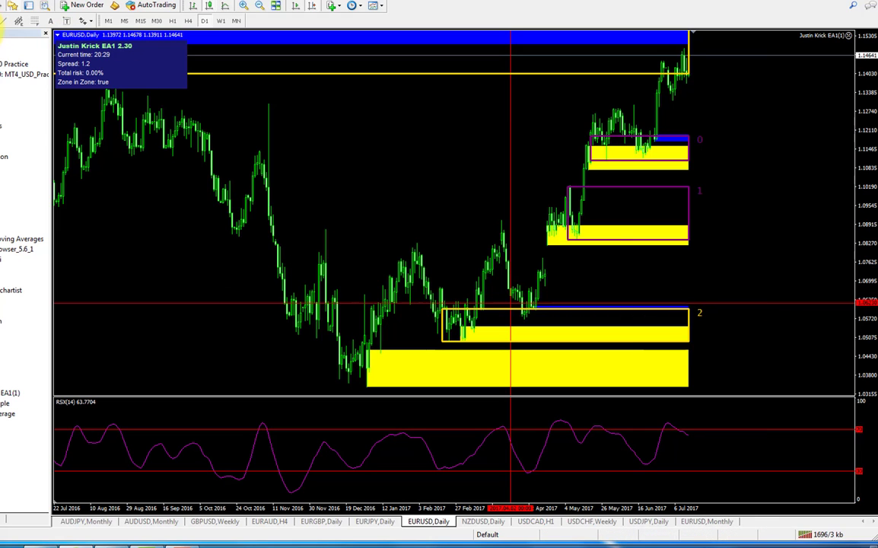
{"action": "left_click", "coordinate": [730, 346]}
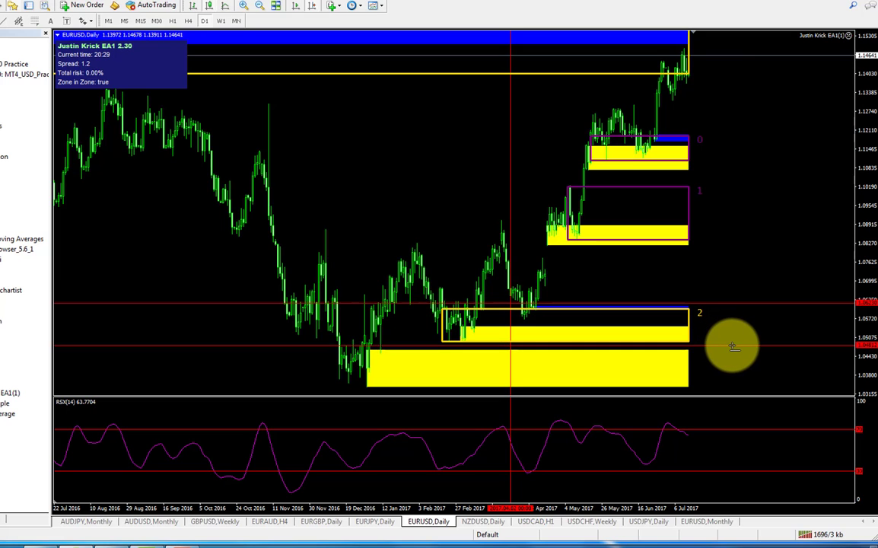
{"action": "left_click_drag", "start_coordinate": [733, 345], "coordinate": [733, 348]}
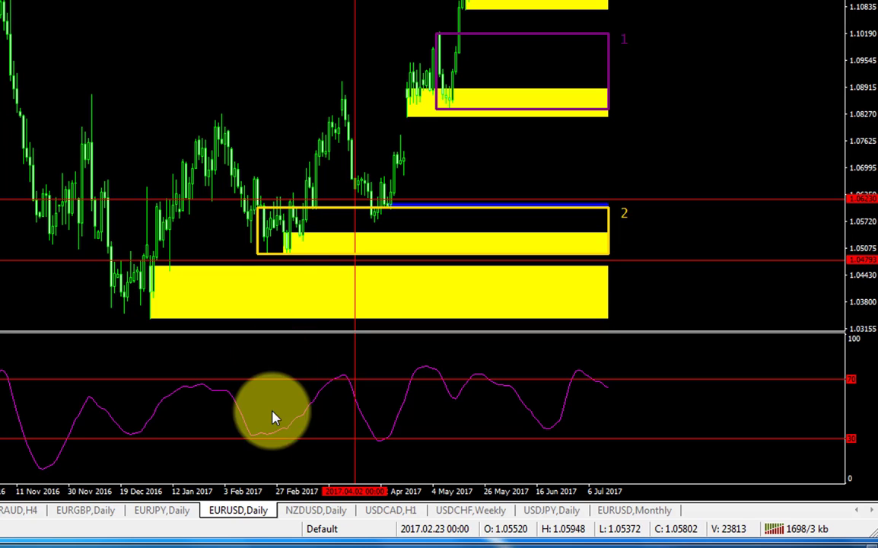
Move the upper horizontal line to 1.0545 at the top of zone 2's yellow daily area, and the vertical line to 8 March 2017
{"action": "mouse_move", "coordinate": [282, 440]}
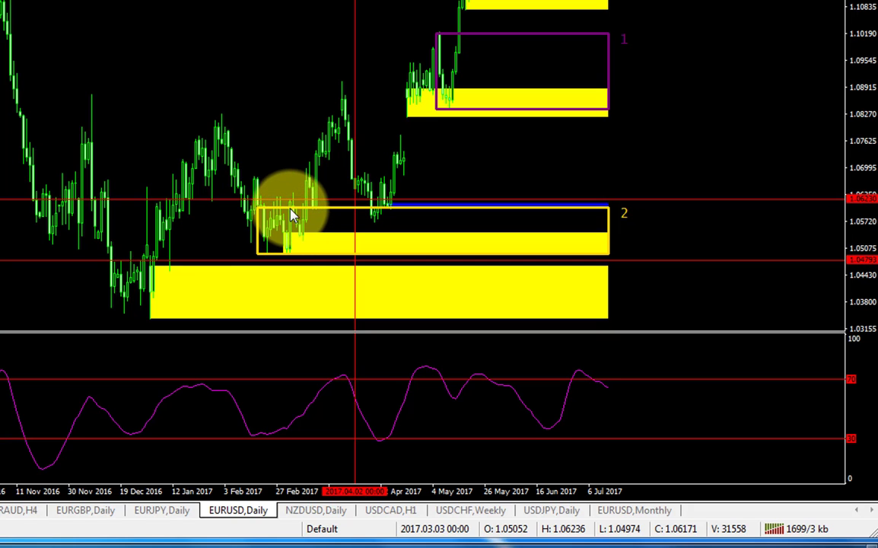
{"action": "mouse_move", "coordinate": [293, 208]}
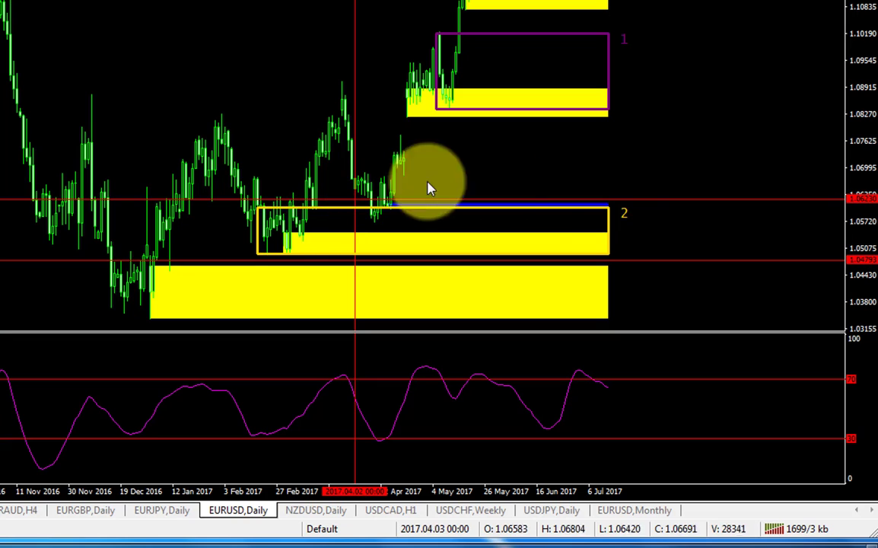
{"action": "double_click", "coordinate": [688, 203]}
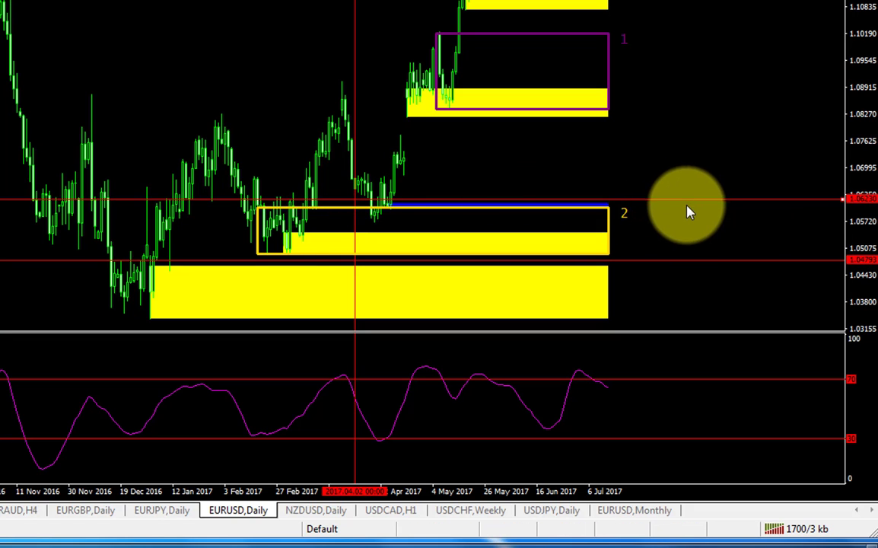
{"action": "left_click_drag", "start_coordinate": [688, 207], "coordinate": [688, 233]}
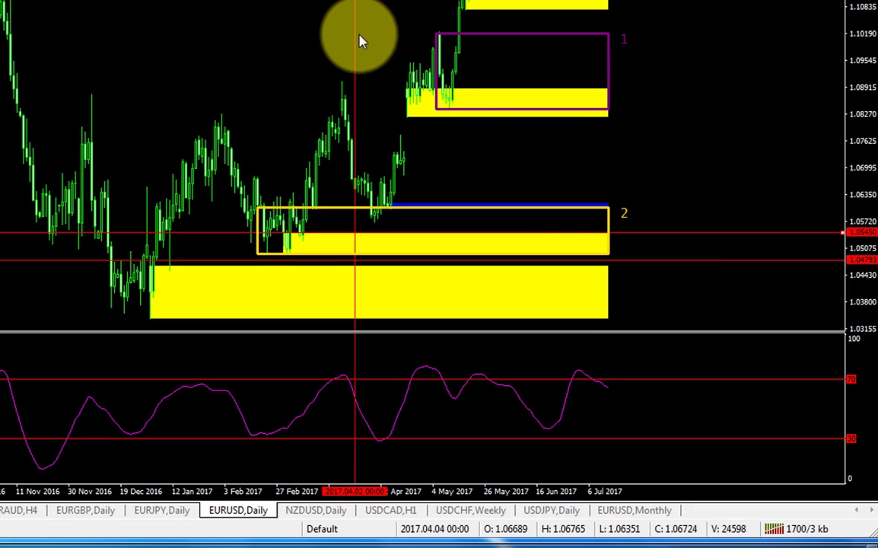
{"action": "left_click_drag", "start_coordinate": [354, 61], "coordinate": [302, 64]}
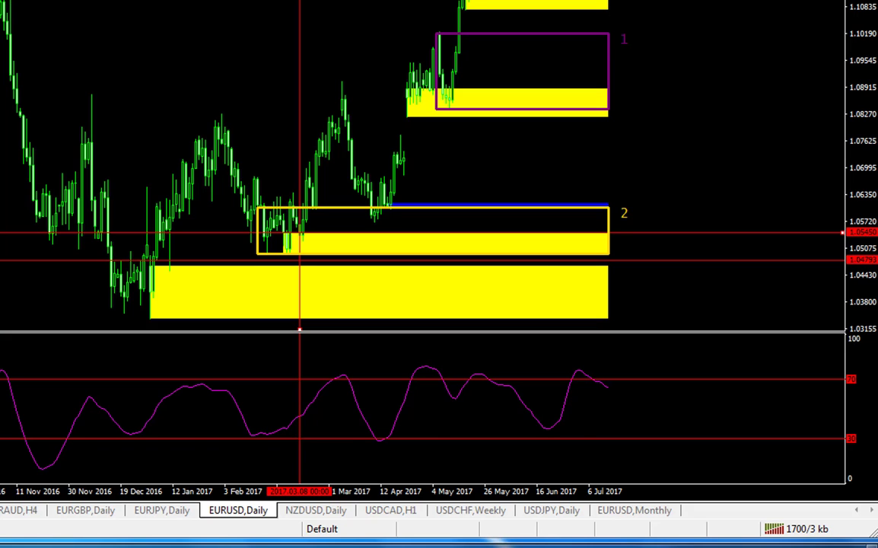
Examine the daily candles around the zone 2 entry at a closer zoom, checking the 3 and 8 March 2017 candles with the crosshair
{"action": "key", "text": "plus"}
{"action": "scroll", "coordinate": [422, 167], "scroll_direction": "left", "scroll_amount": 5}
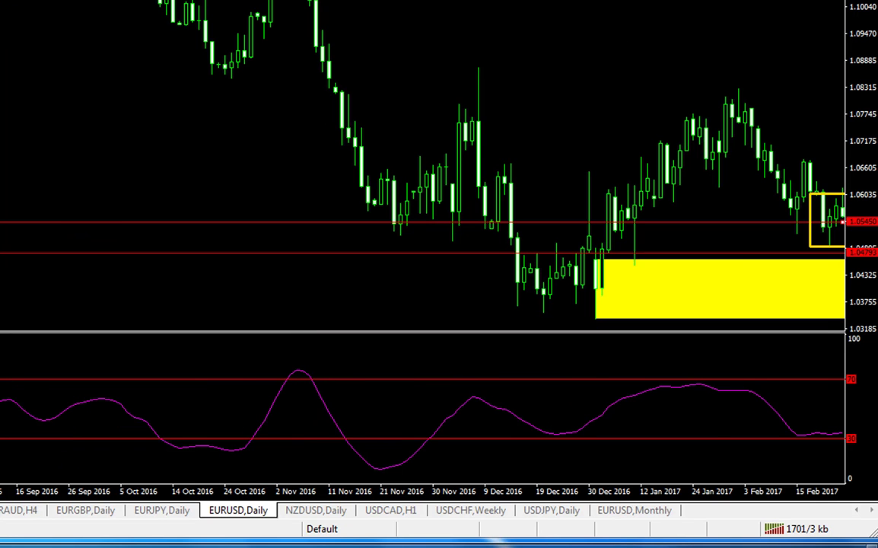
{"action": "key", "text": "End"}
{"action": "left_click_drag", "start_coordinate": [61, 47], "coordinate": [120, 49]}
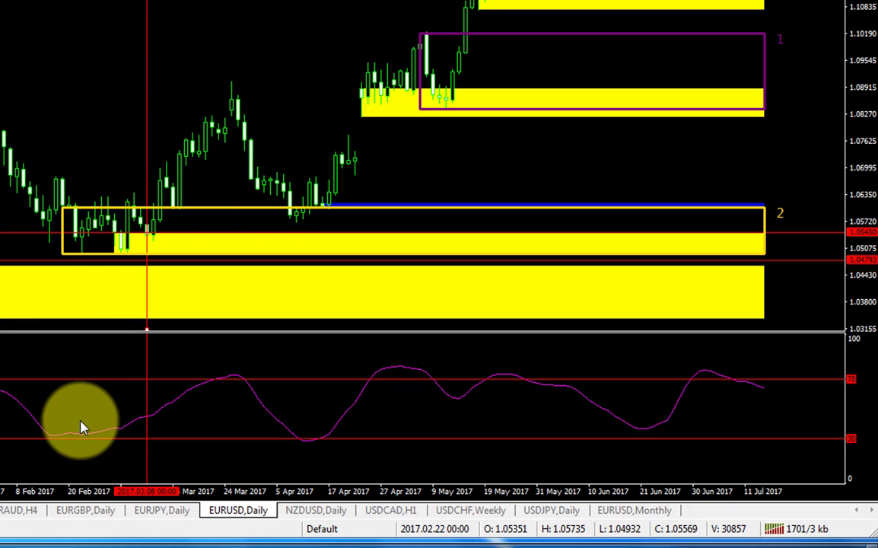
{"action": "mouse_move", "coordinate": [36, 137]}
{"action": "left_mouse_down"}
{"action": "mouse_move", "coordinate": [4, 114]}
{"action": "mouse_move", "coordinate": [34, 133]}
{"action": "left_mouse_up"}
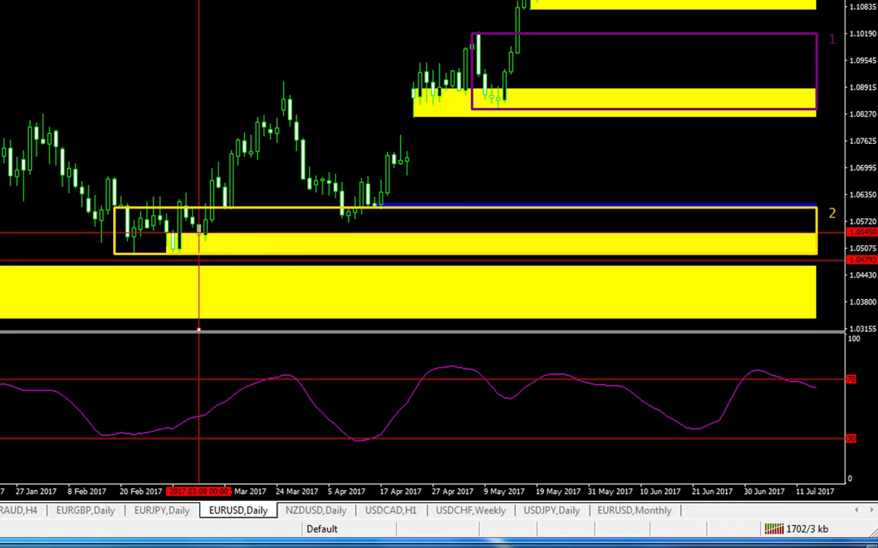
{"action": "middle_click", "coordinate": [137, 170]}
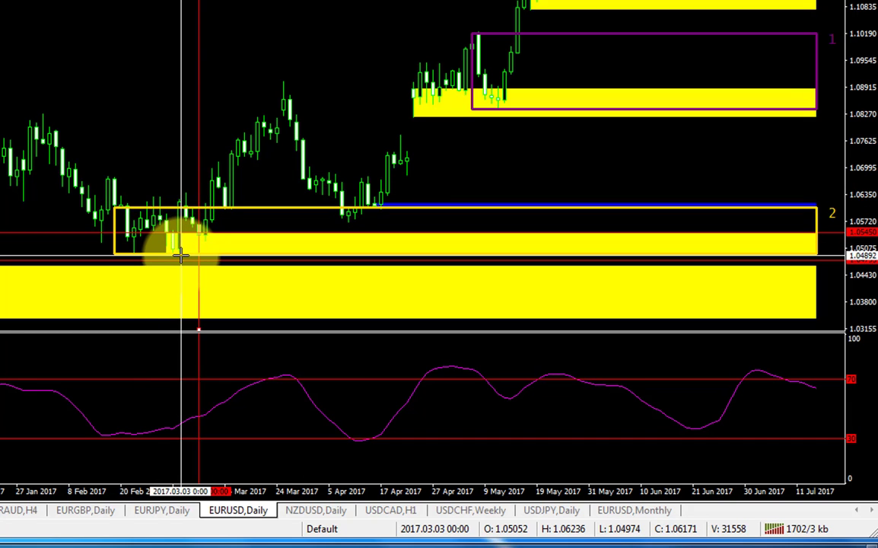
{"action": "middle_click", "coordinate": [200, 235]}
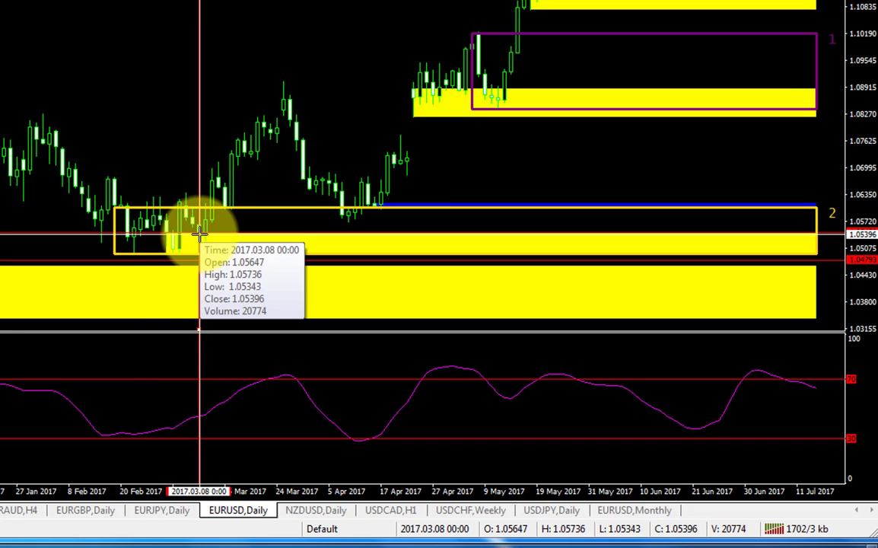
{"action": "middle_click", "coordinate": [180, 226]}
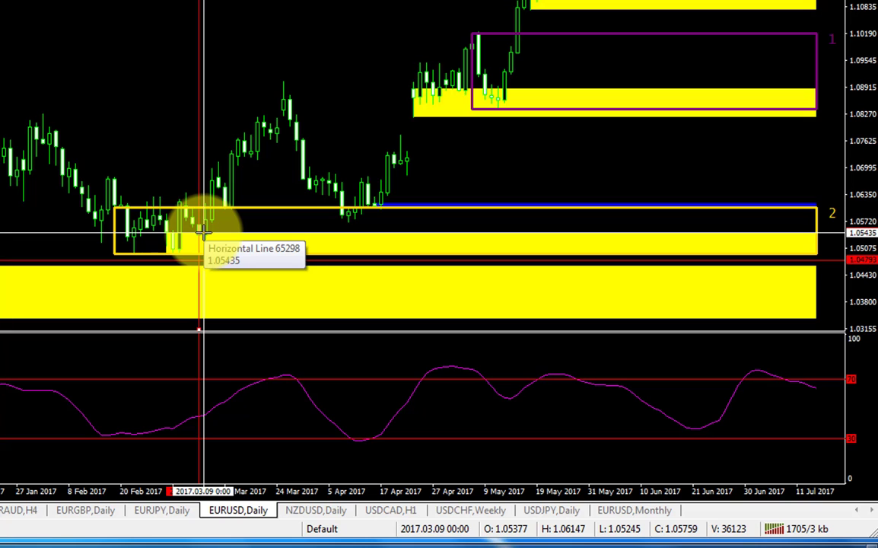
Measure from the 9 March 2017 daily candle at the upper horizontal line down to the lower line, and up to the current price
{"action": "left_click_drag", "start_coordinate": [204, 232], "coordinate": [197, 262]}
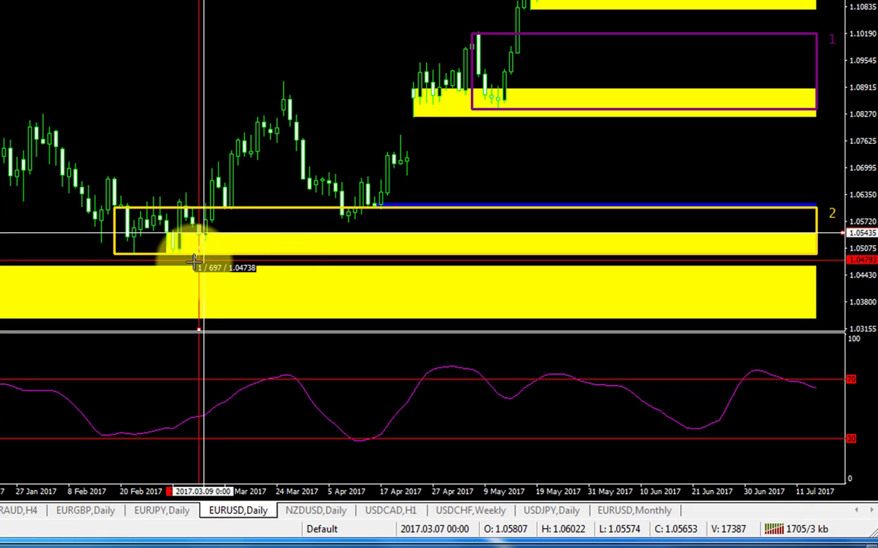
{"action": "left_click_drag", "start_coordinate": [197, 262], "coordinate": [678, 0]}
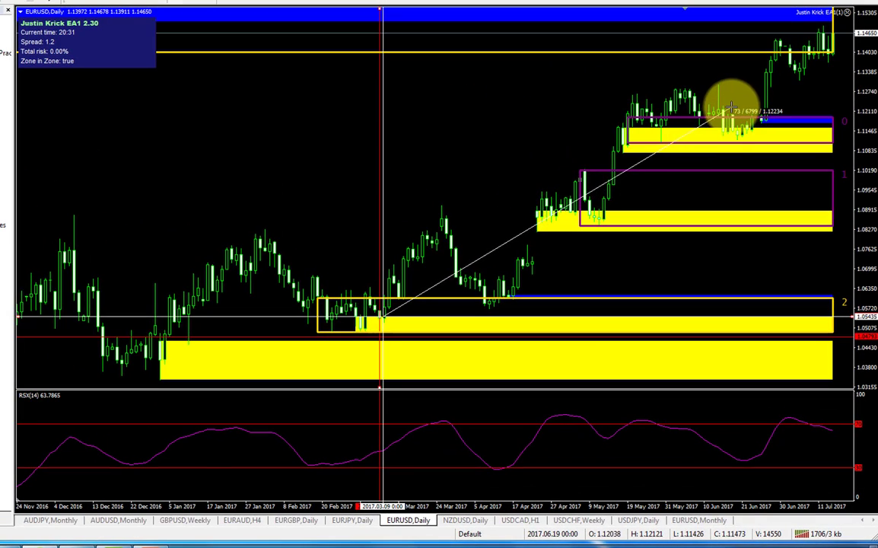
{"action": "left_click_drag", "start_coordinate": [730, 108], "coordinate": [831, 32]}
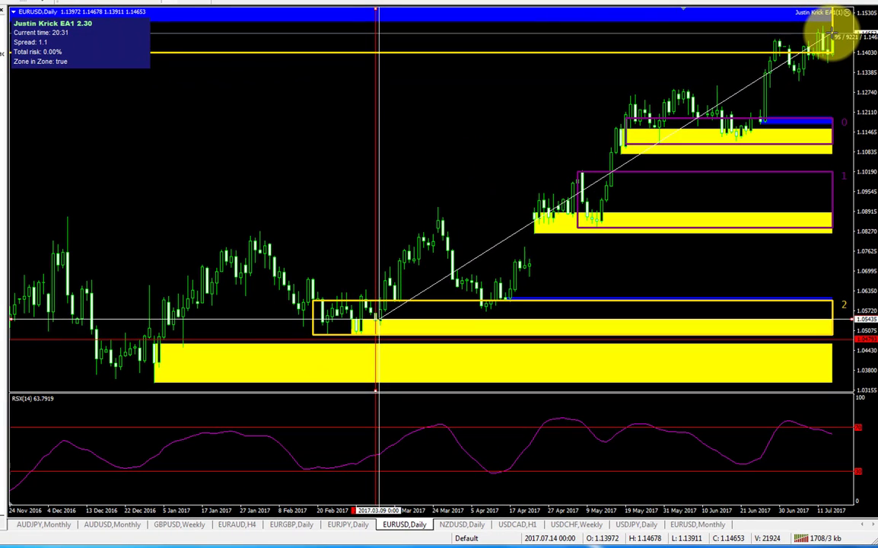
{"action": "left_click_drag", "start_coordinate": [833, 35], "coordinate": [828, 40]}
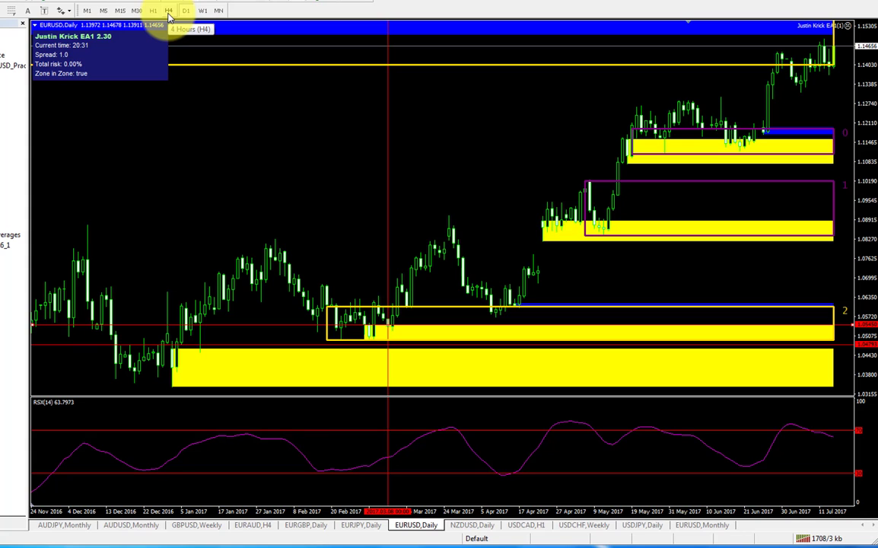
Switch the EURUSD chart to the H4 timeframe, zoomed out, and show the March to May 2017 bars
{"action": "left_click", "coordinate": [169, 11]}
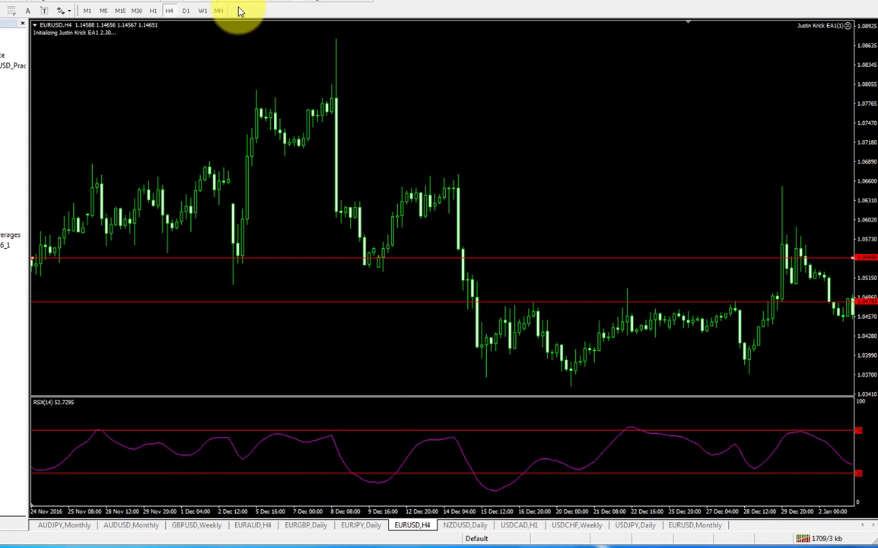
{"action": "left_click_drag", "start_coordinate": [226, 190], "coordinate": [133, 118]}
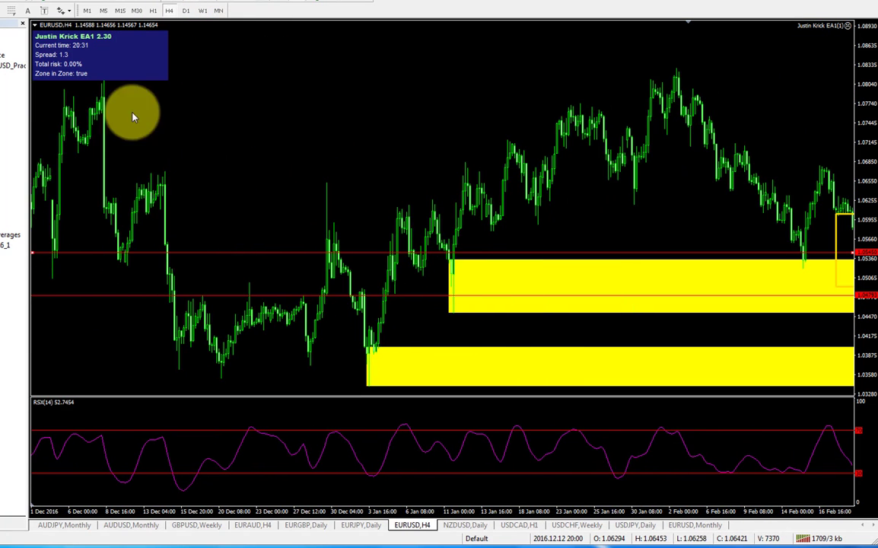
{"action": "left_click", "coordinate": [187, 11]}
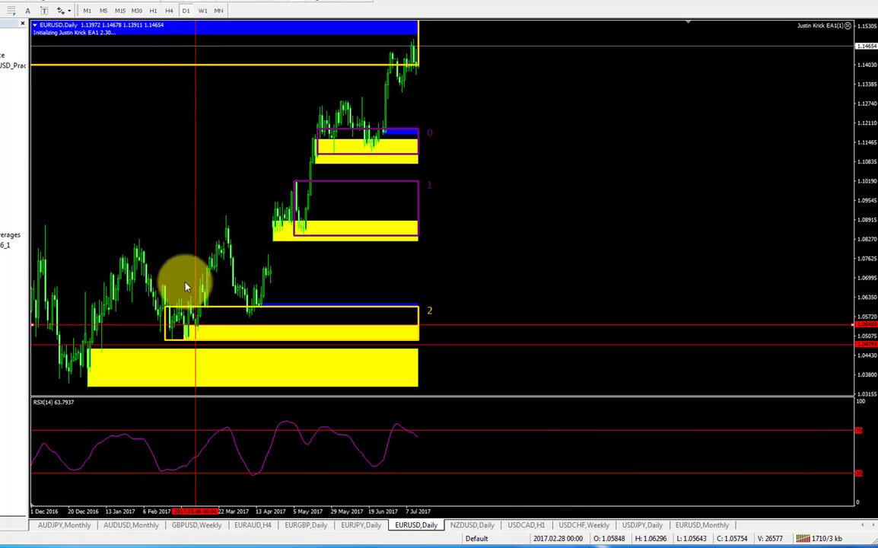
{"action": "left_click", "coordinate": [169, 10]}
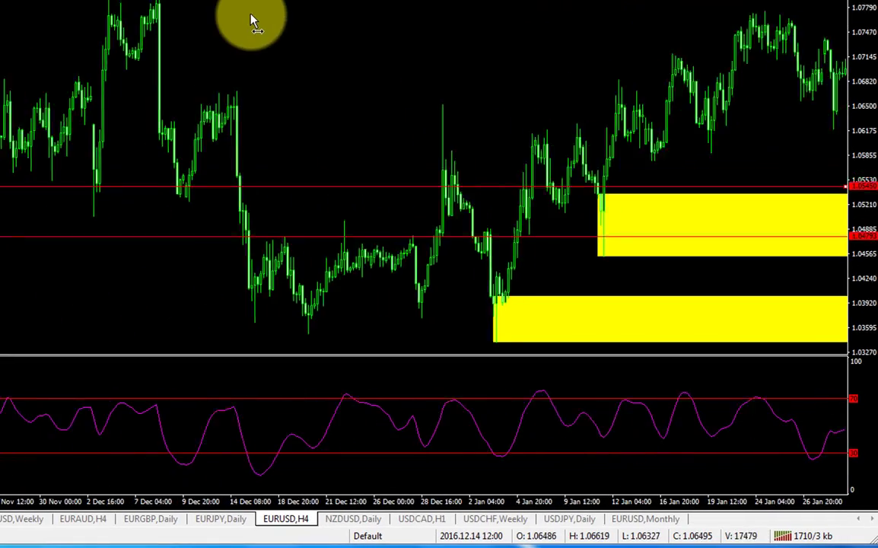
{"action": "left_click_drag", "start_coordinate": [254, 22], "coordinate": [15, 39]}
{"action": "left_click_drag", "start_coordinate": [418, 39], "coordinate": [21, 14]}
{"action": "left_click_drag", "start_coordinate": [172, 10], "coordinate": [10, 4]}
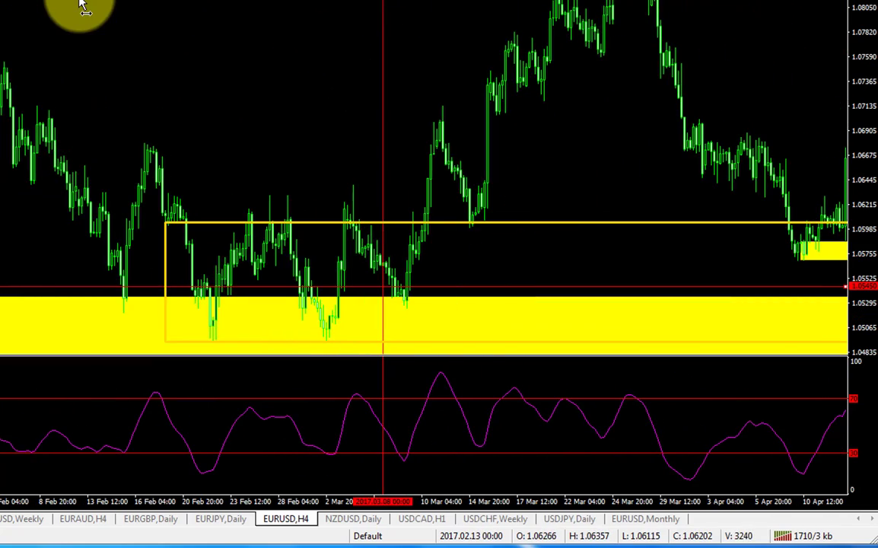
{"action": "left_click_drag", "start_coordinate": [514, 15], "coordinate": [235, 10]}
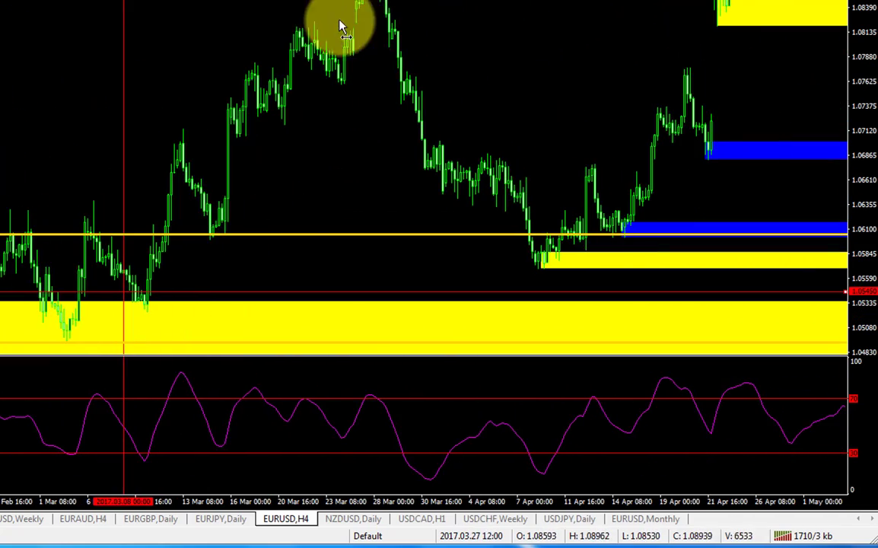
{"action": "left_click_drag", "start_coordinate": [343, 25], "coordinate": [231, 118]}
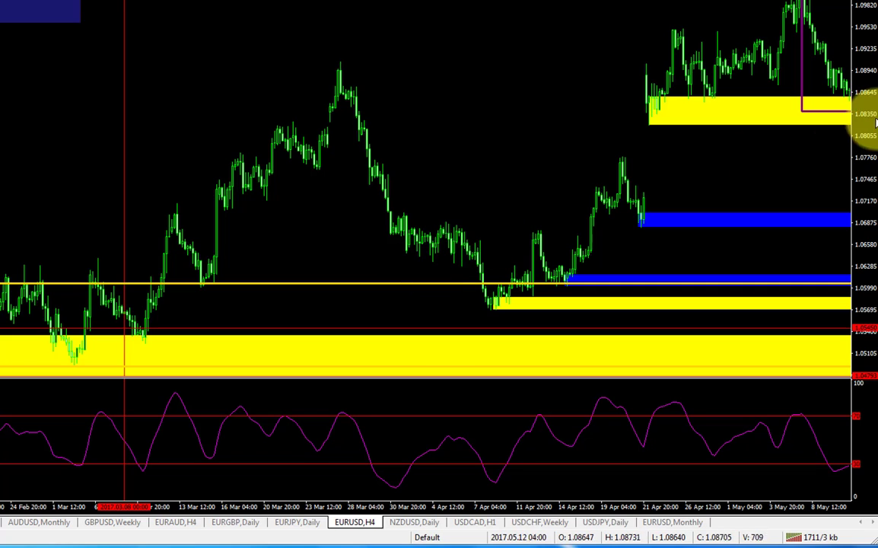
Compress the H4 price scale to show both horizontal lines, and move the vertical line to the 9 March 2017 12:00 candle
{"action": "left_click_drag", "start_coordinate": [848, 134], "coordinate": [864, 160]}
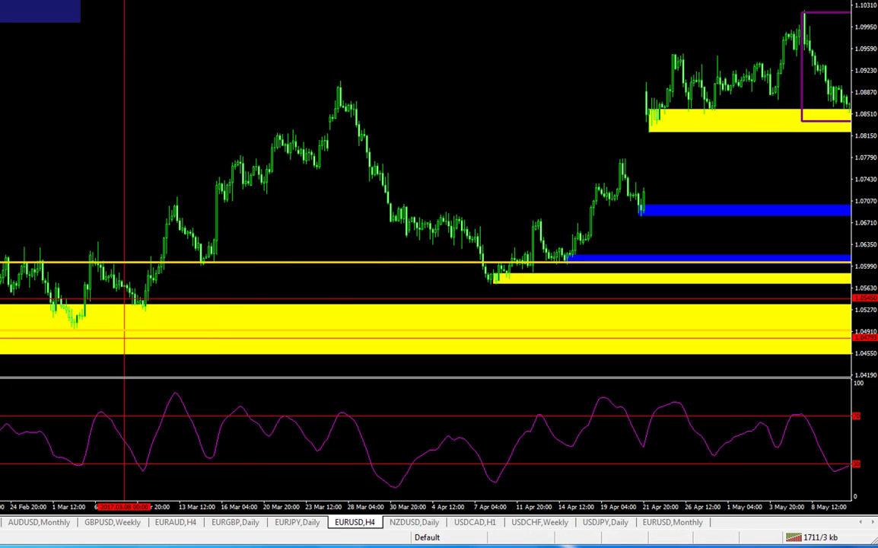
{"action": "key", "text": "plus"}
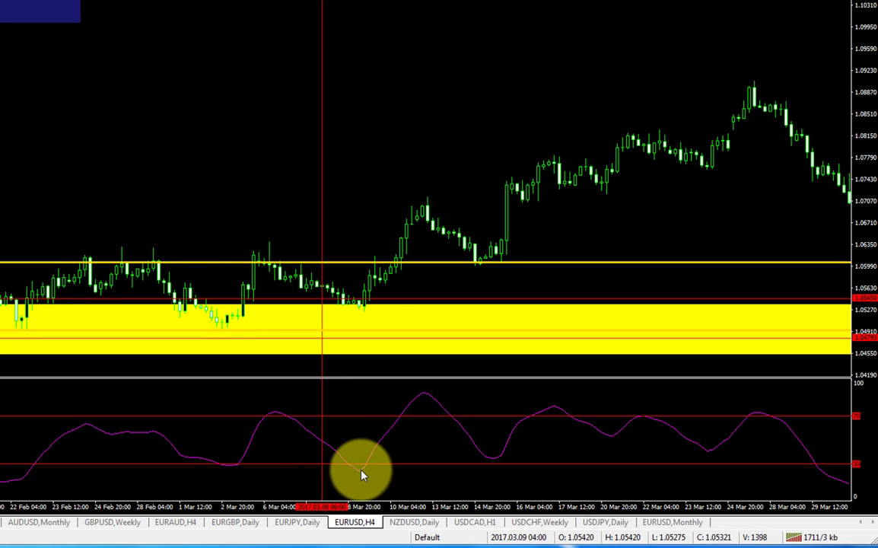
{"action": "mouse_move", "coordinate": [363, 475]}
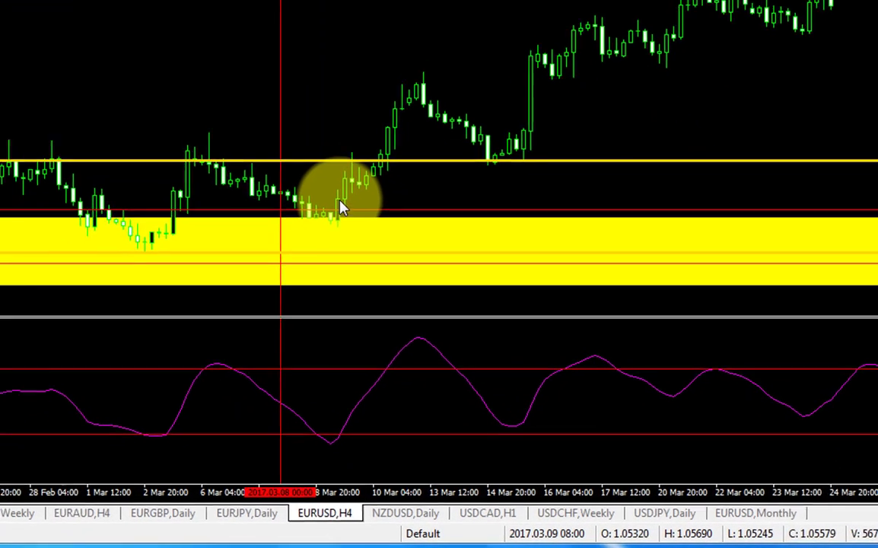
{"action": "mouse_move", "coordinate": [346, 211]}
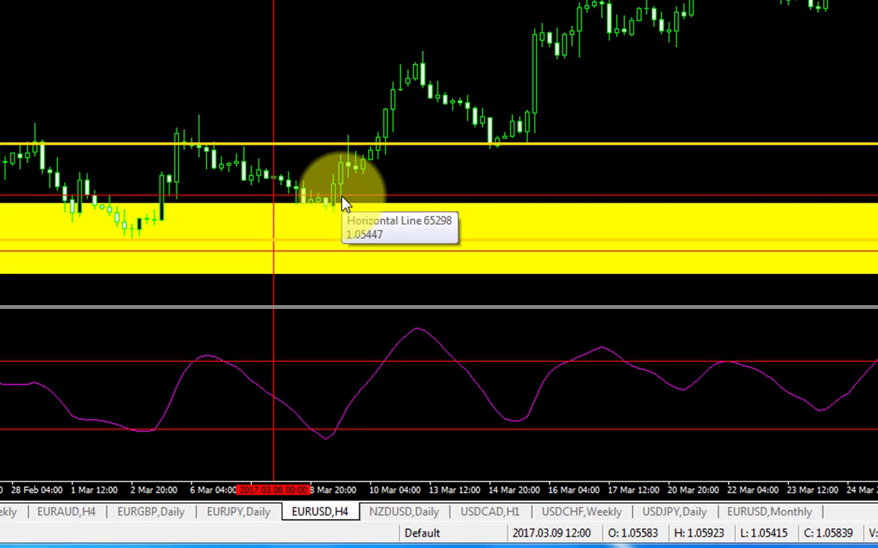
{"action": "left_click_drag", "start_coordinate": [341, 200], "coordinate": [109, 114]}
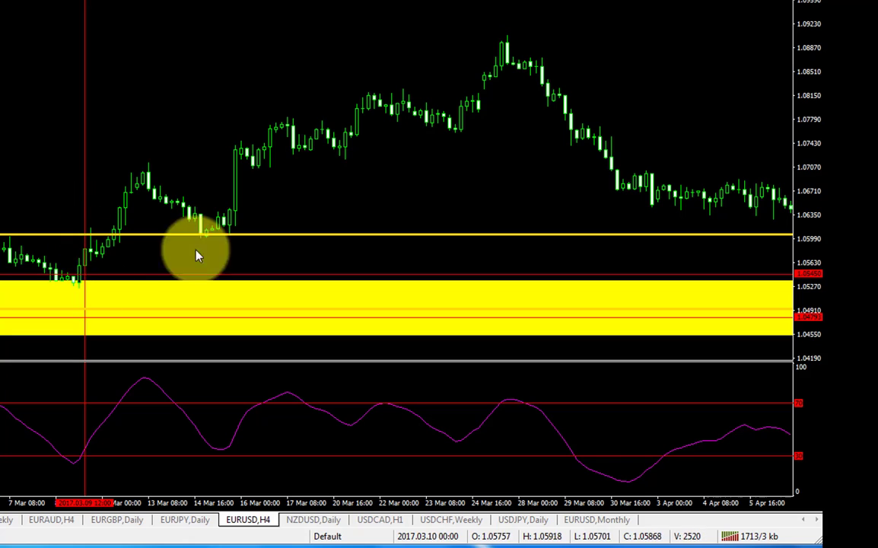
Examine the H4 price move and RSX from the 9 March 2017 entry through the following zones up to mid-June 2017
{"action": "left_click_drag", "start_coordinate": [427, 167], "coordinate": [343, 157]}
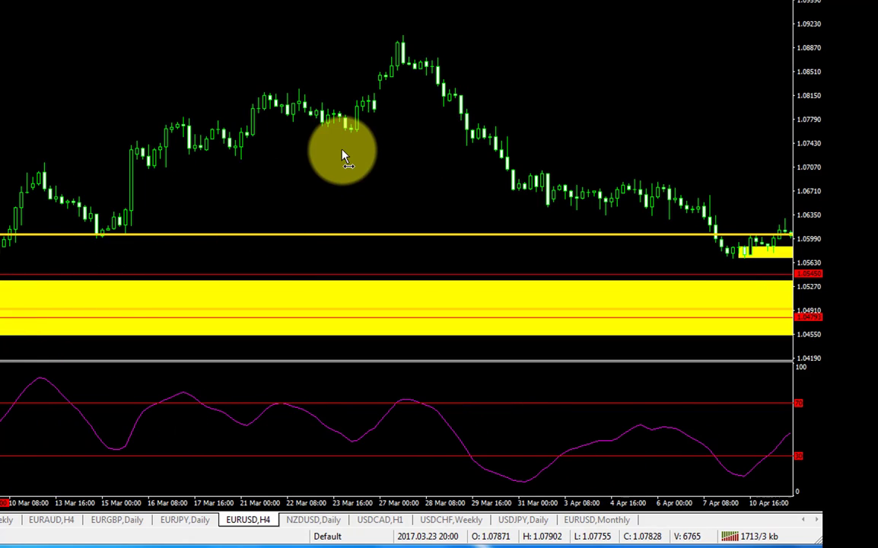
{"action": "left_click_drag", "start_coordinate": [435, 140], "coordinate": [379, 141]}
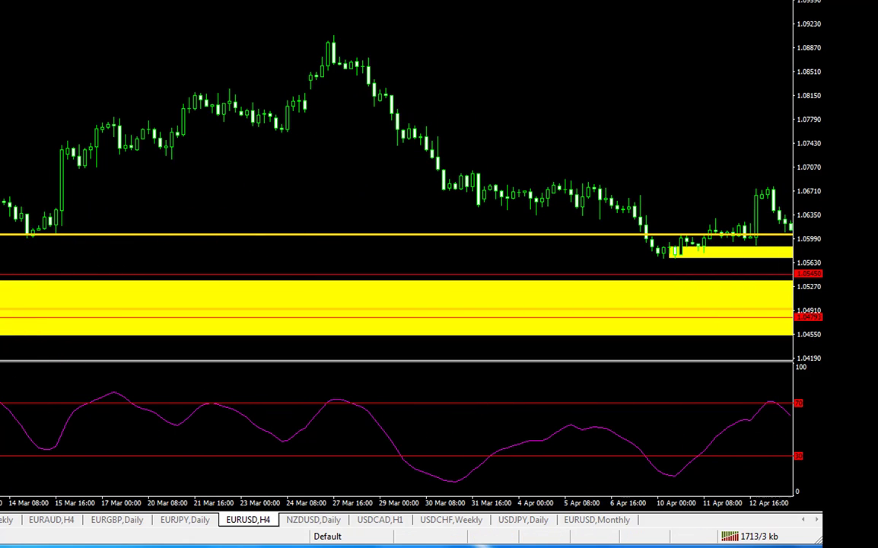
{"action": "left_click_drag", "start_coordinate": [0, 276], "coordinate": [0, 283]}
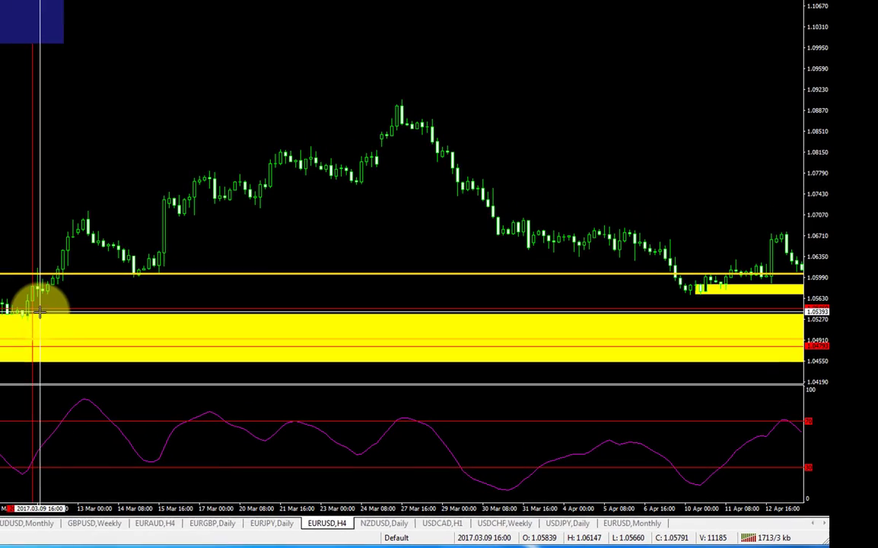
{"action": "left_click_drag", "start_coordinate": [73, 331], "coordinate": [77, 334]}
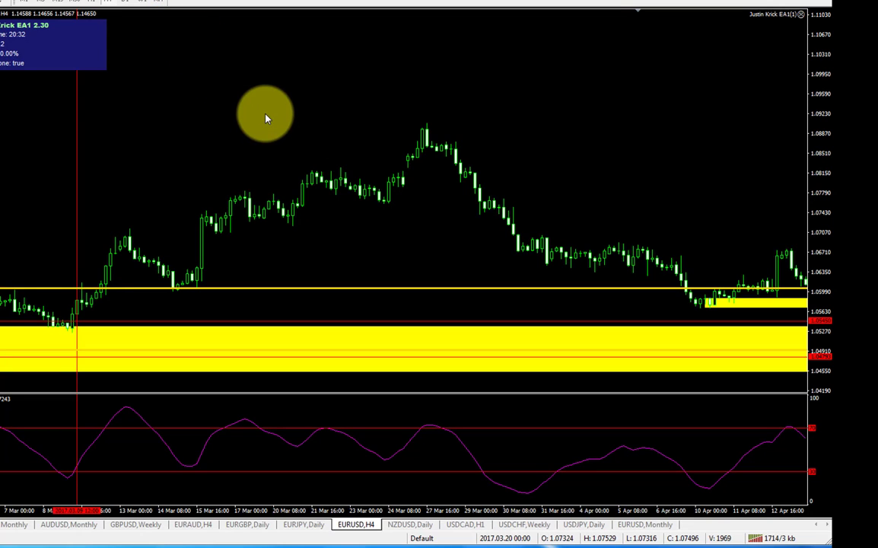
{"action": "left_click_drag", "start_coordinate": [514, 215], "coordinate": [358, 201]}
{"action": "left_click_drag", "start_coordinate": [503, 185], "coordinate": [313, 181]}
{"action": "left_click_drag", "start_coordinate": [552, 182], "coordinate": [418, 161]}
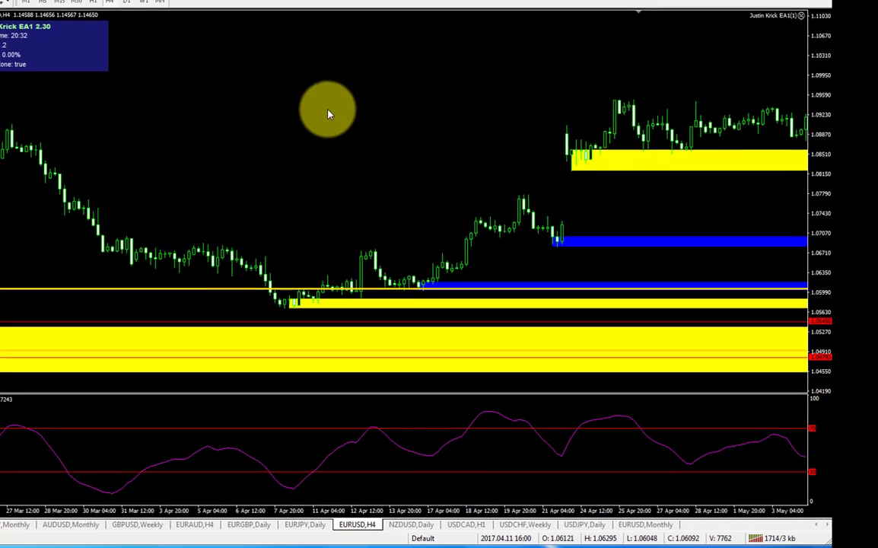
{"action": "left_click", "coordinate": [204, 5]}
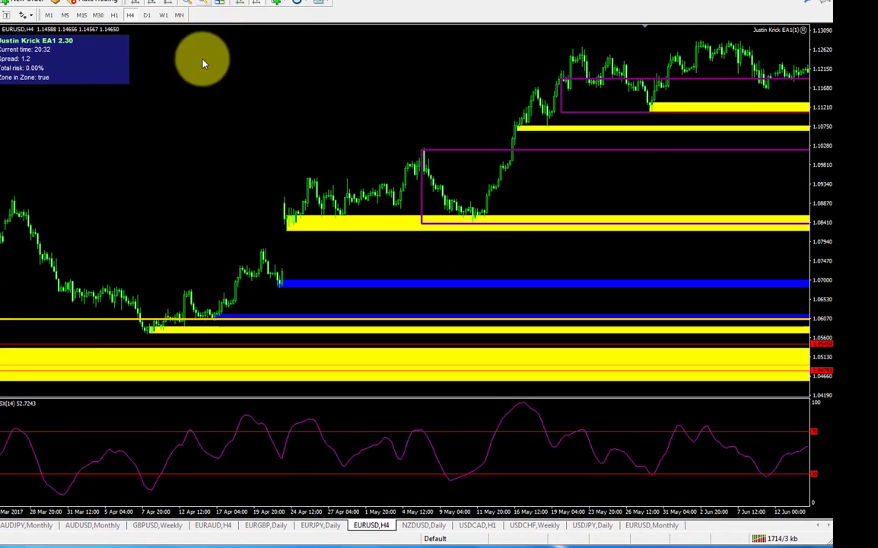
{"action": "scroll", "coordinate": [245, 144], "scroll_direction": "left", "scroll_amount": 6}
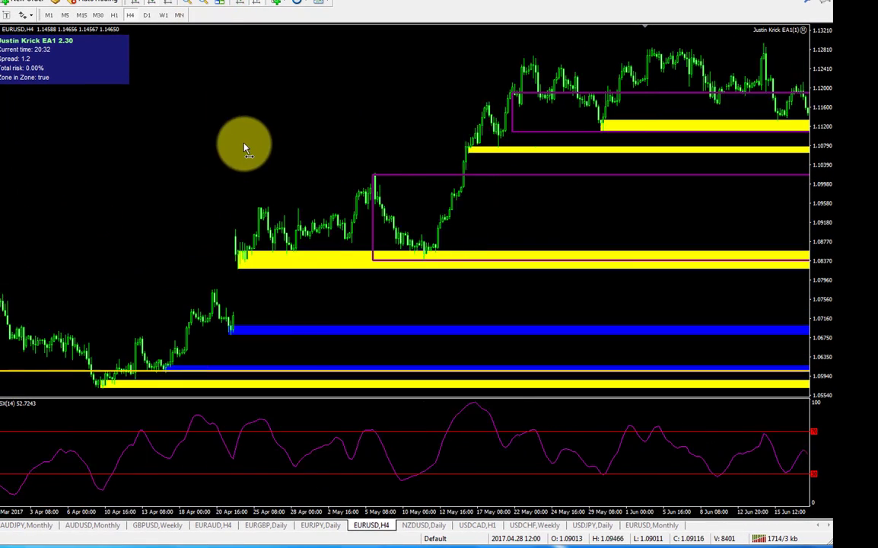
{"action": "left_click", "coordinate": [441, 220]}
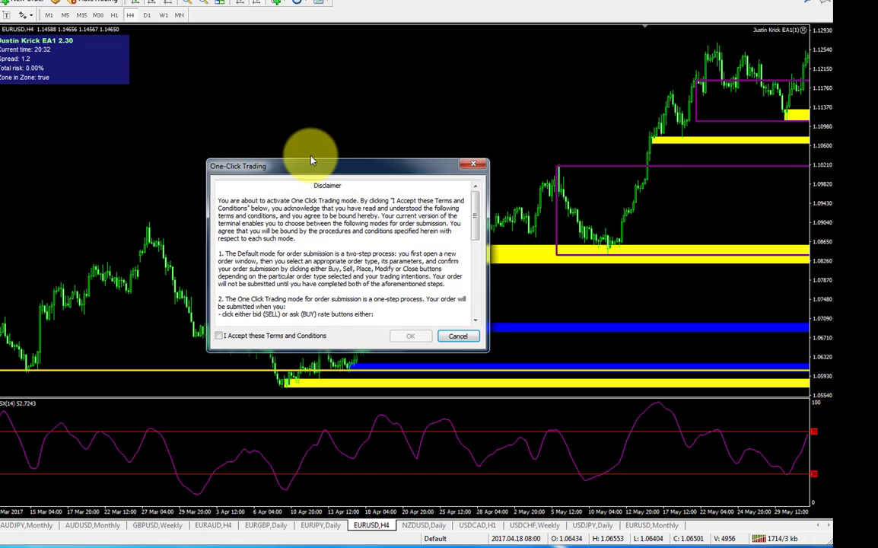
{"action": "left_click", "coordinate": [458, 337]}
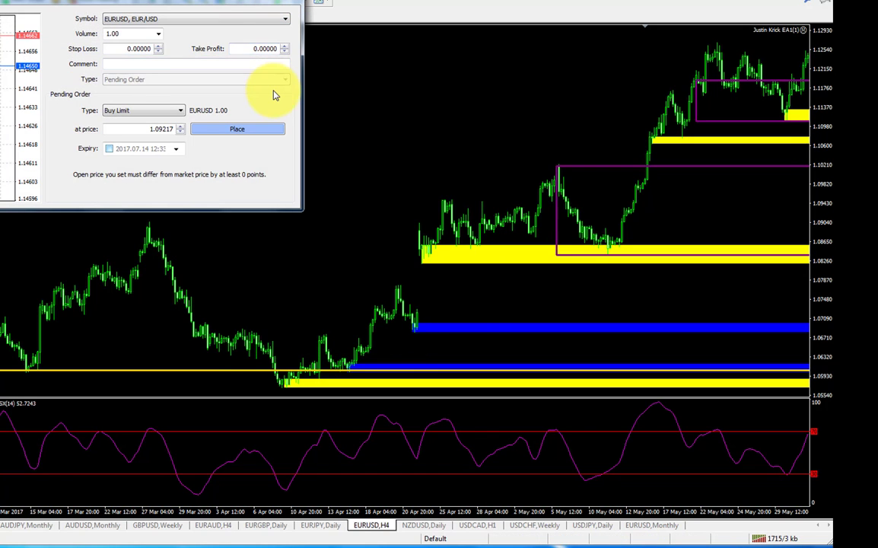
{"action": "left_click", "coordinate": [278, 7]}
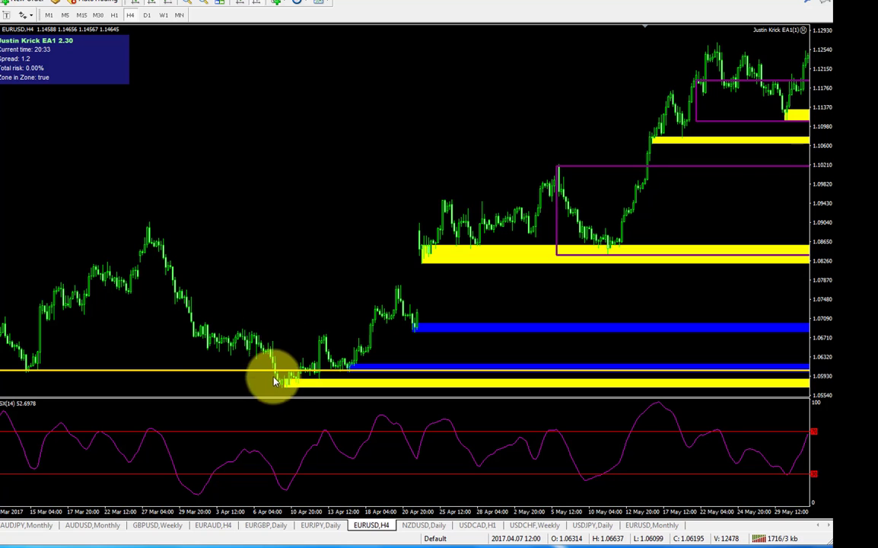
Examine the H4 zone 2 entry in March 2017 and the RSX dip below 30 around 31 March
{"action": "left_click_drag", "start_coordinate": [152, 264], "coordinate": [254, 258]}
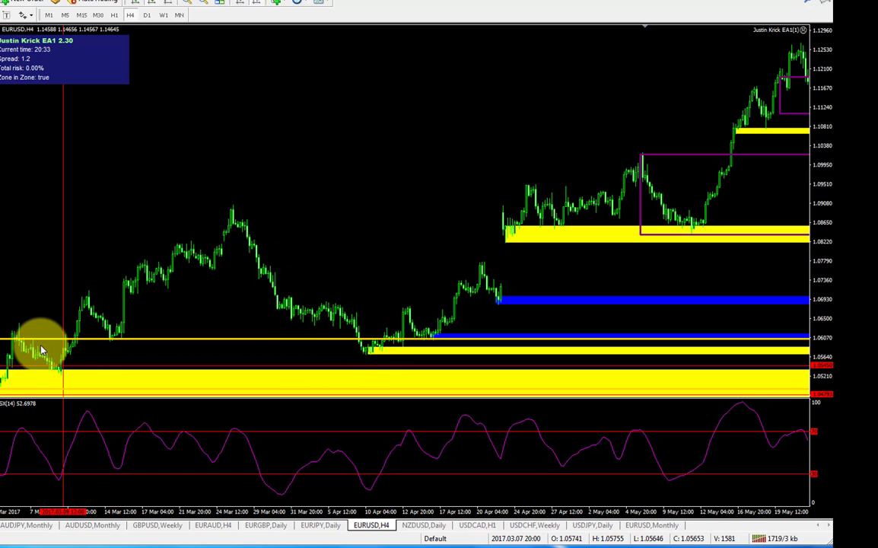
{"action": "right_click", "coordinate": [221, 242]}
{"action": "left_click", "coordinate": [197, 212]}
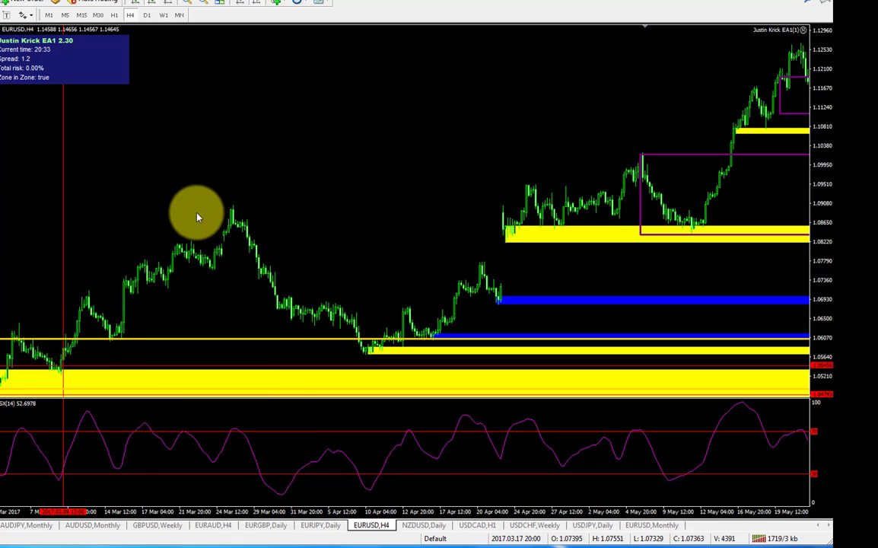
{"action": "right_click", "coordinate": [188, 252]}
{"action": "left_click", "coordinate": [213, 204]}
{"action": "scroll", "coordinate": [212, 198], "scroll_direction": "up", "scroll_amount": 2}
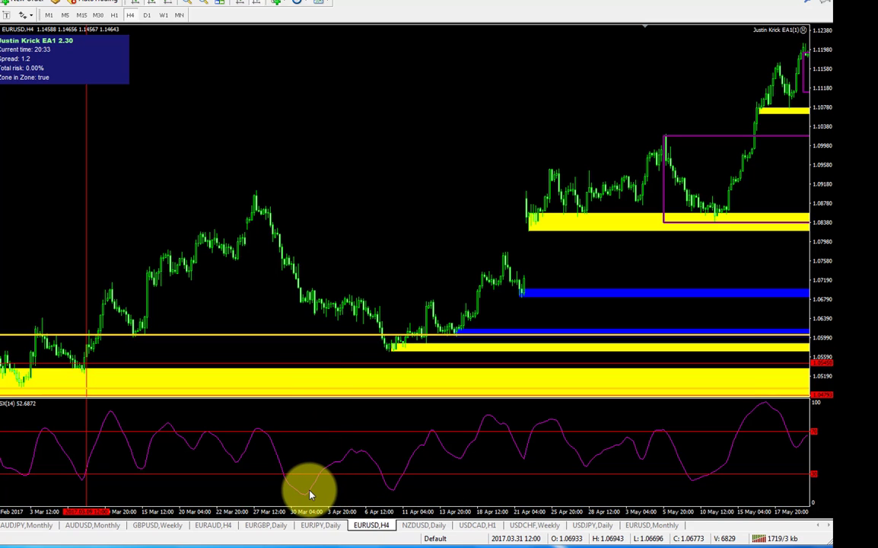
{"action": "mouse_move", "coordinate": [309, 488]}
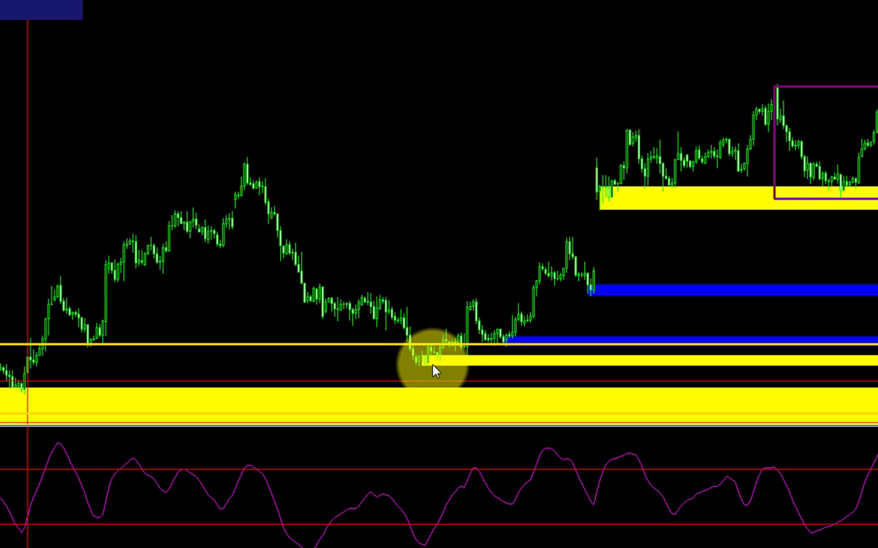
Move the H4 chart forward to show the zones from April to late June 2017
{"action": "left_click_drag", "start_coordinate": [502, 205], "coordinate": [160, 210]}
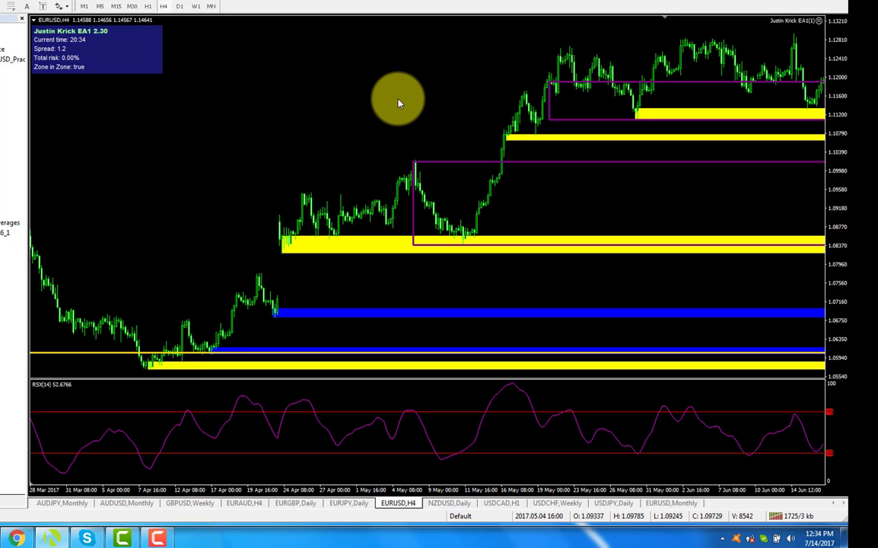
{"action": "scroll", "coordinate": [433, 98], "scroll_direction": "down", "scroll_amount": 3}
{"action": "scroll", "coordinate": [402, 113], "scroll_direction": "down", "scroll_amount": 3}
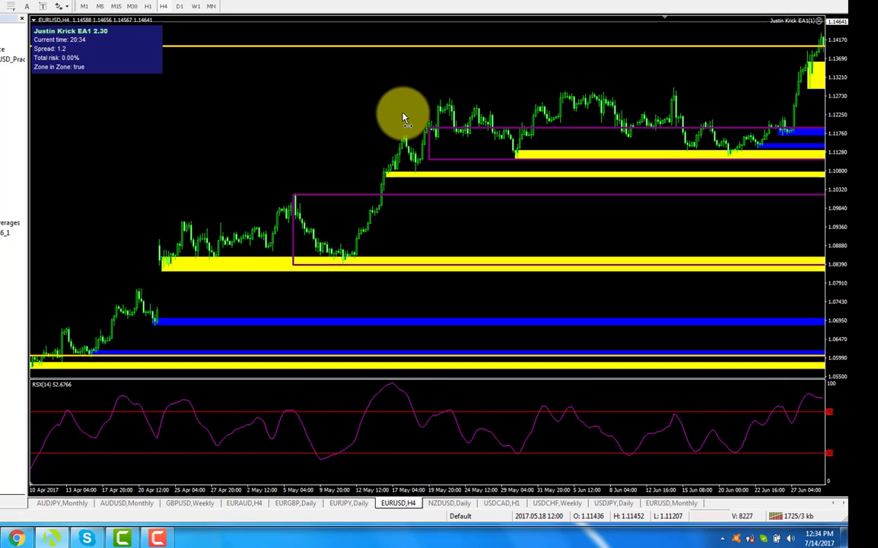